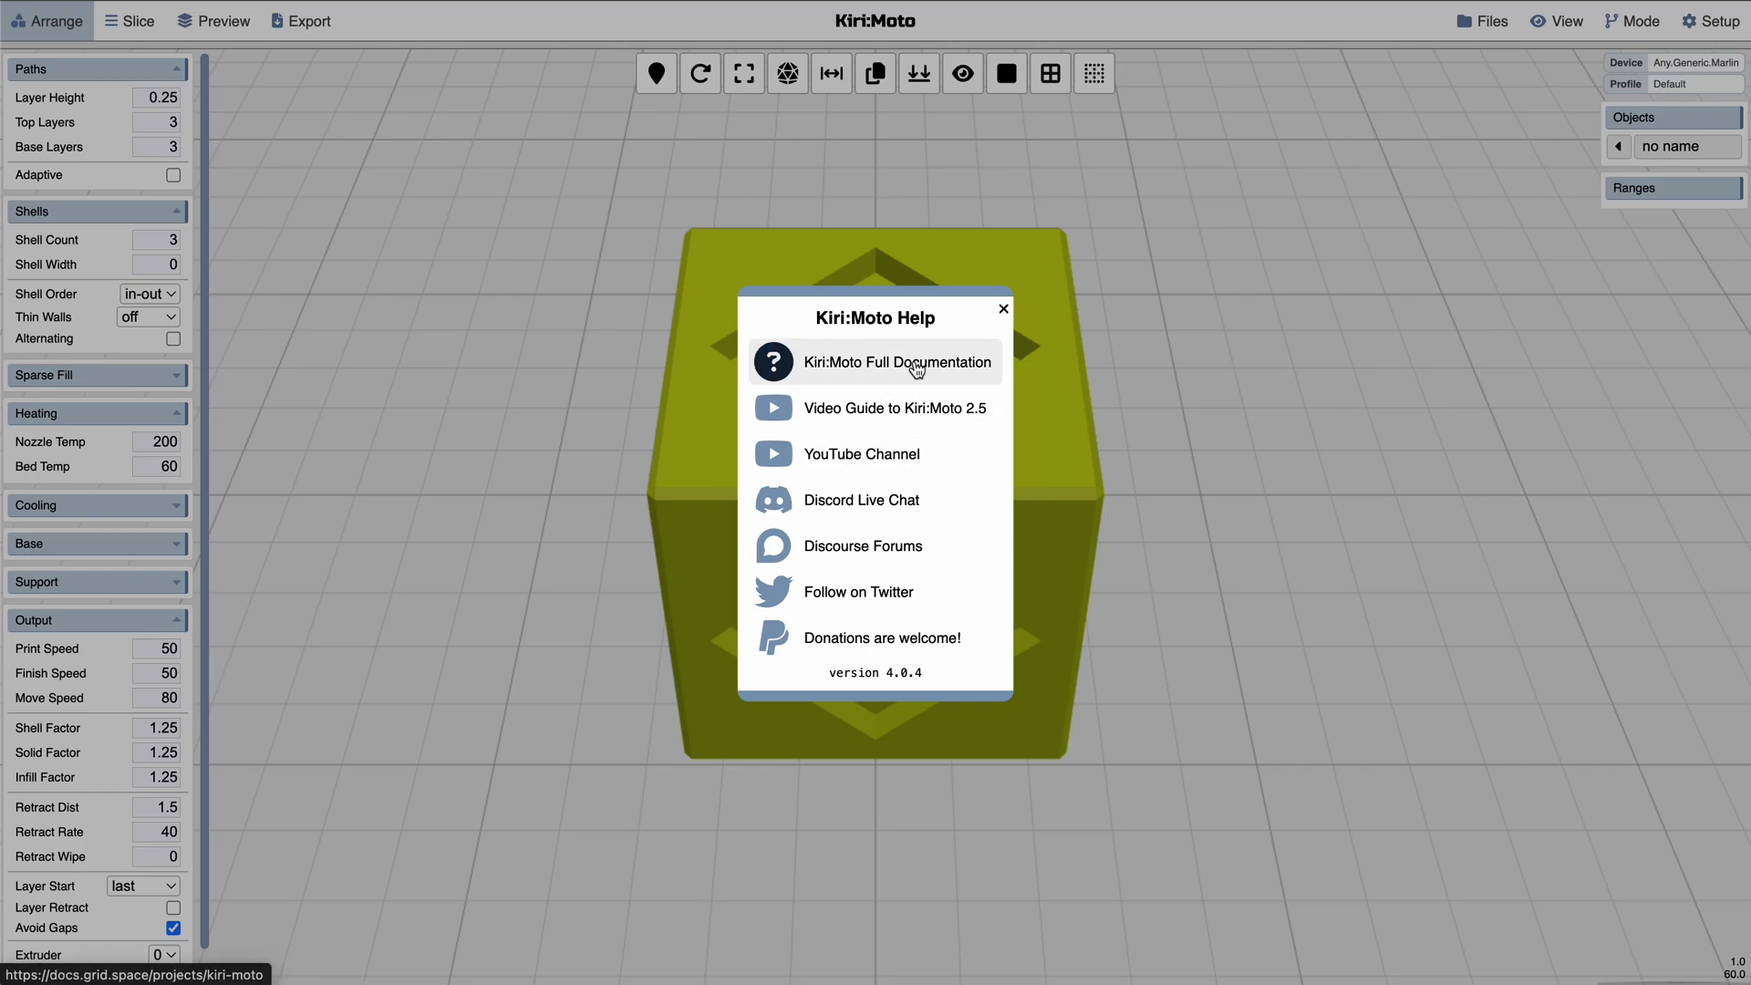
click(1003, 309)
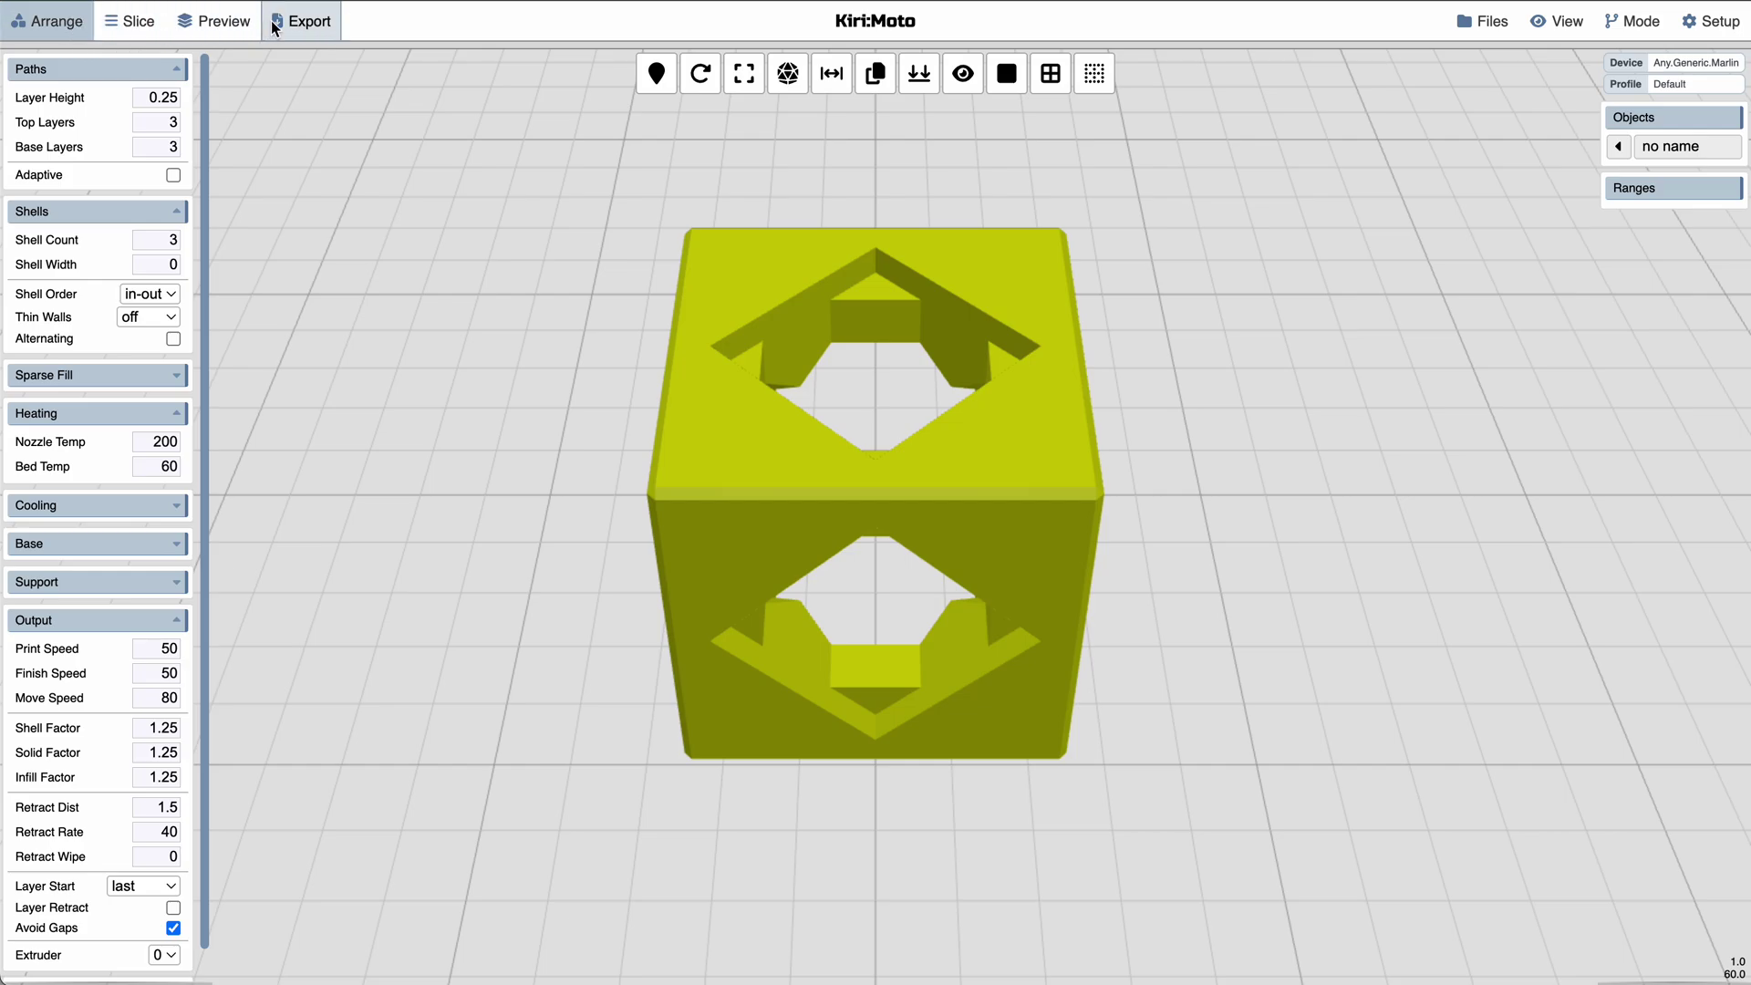
mouse_move(1628, 28)
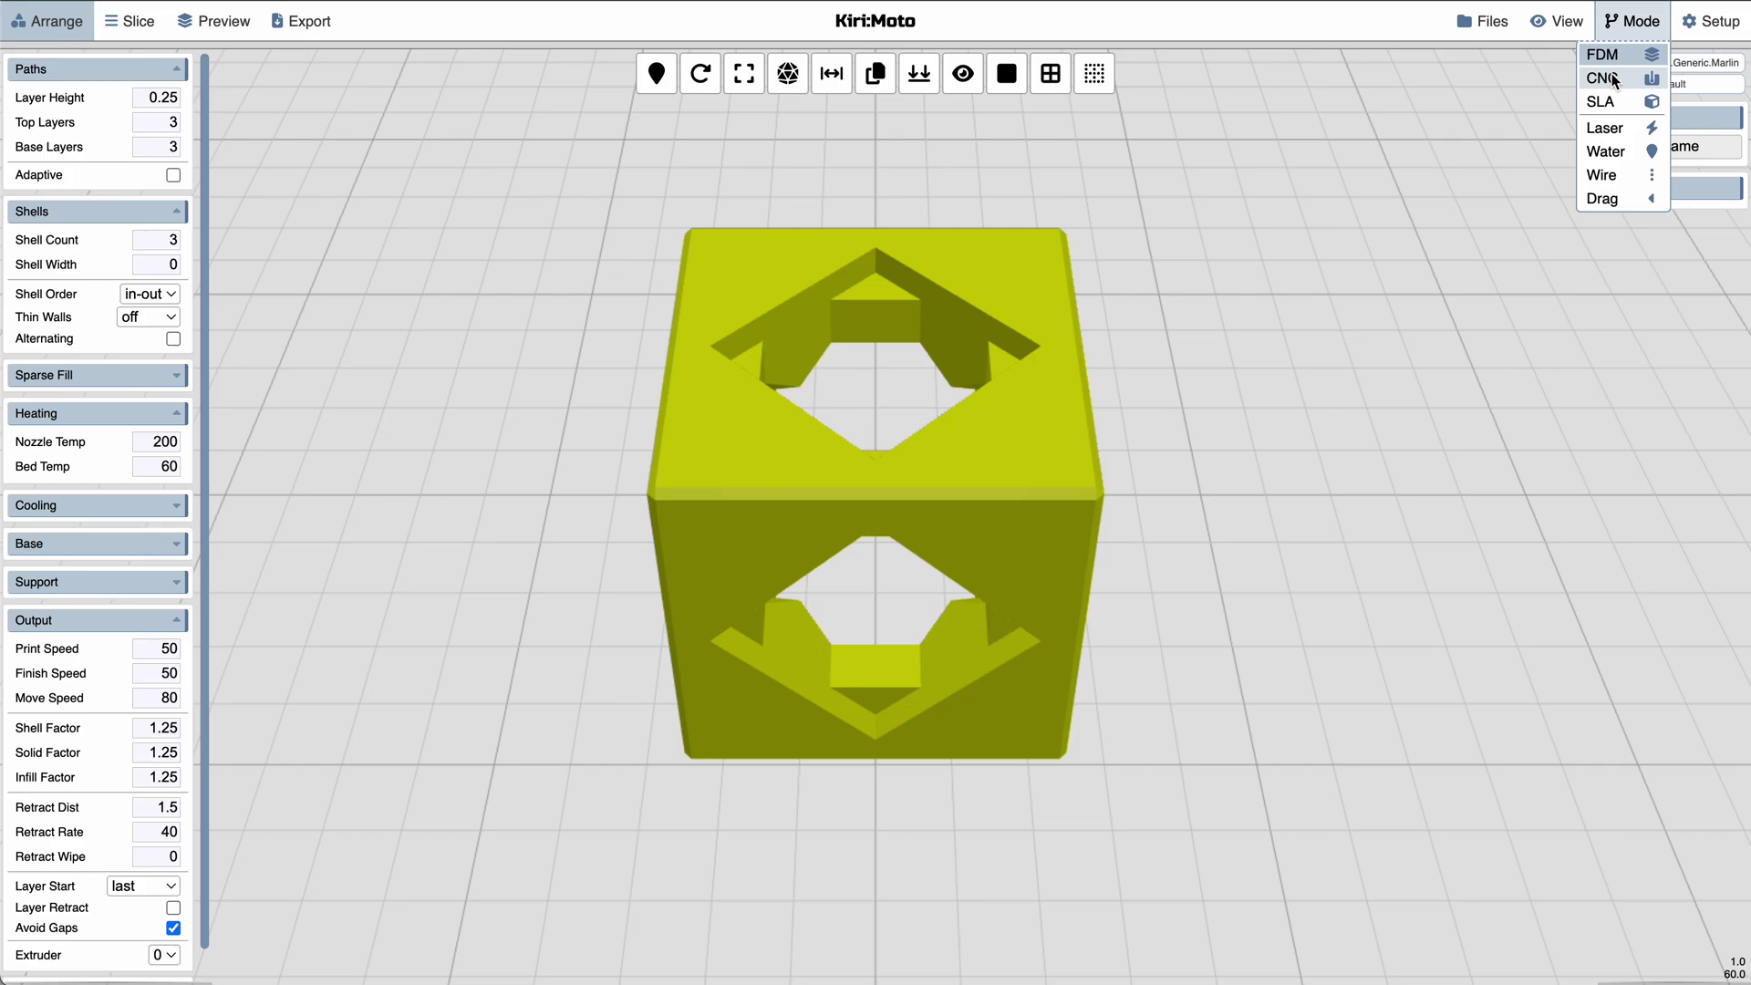
mouse_move(1712, 21)
click(1680, 51)
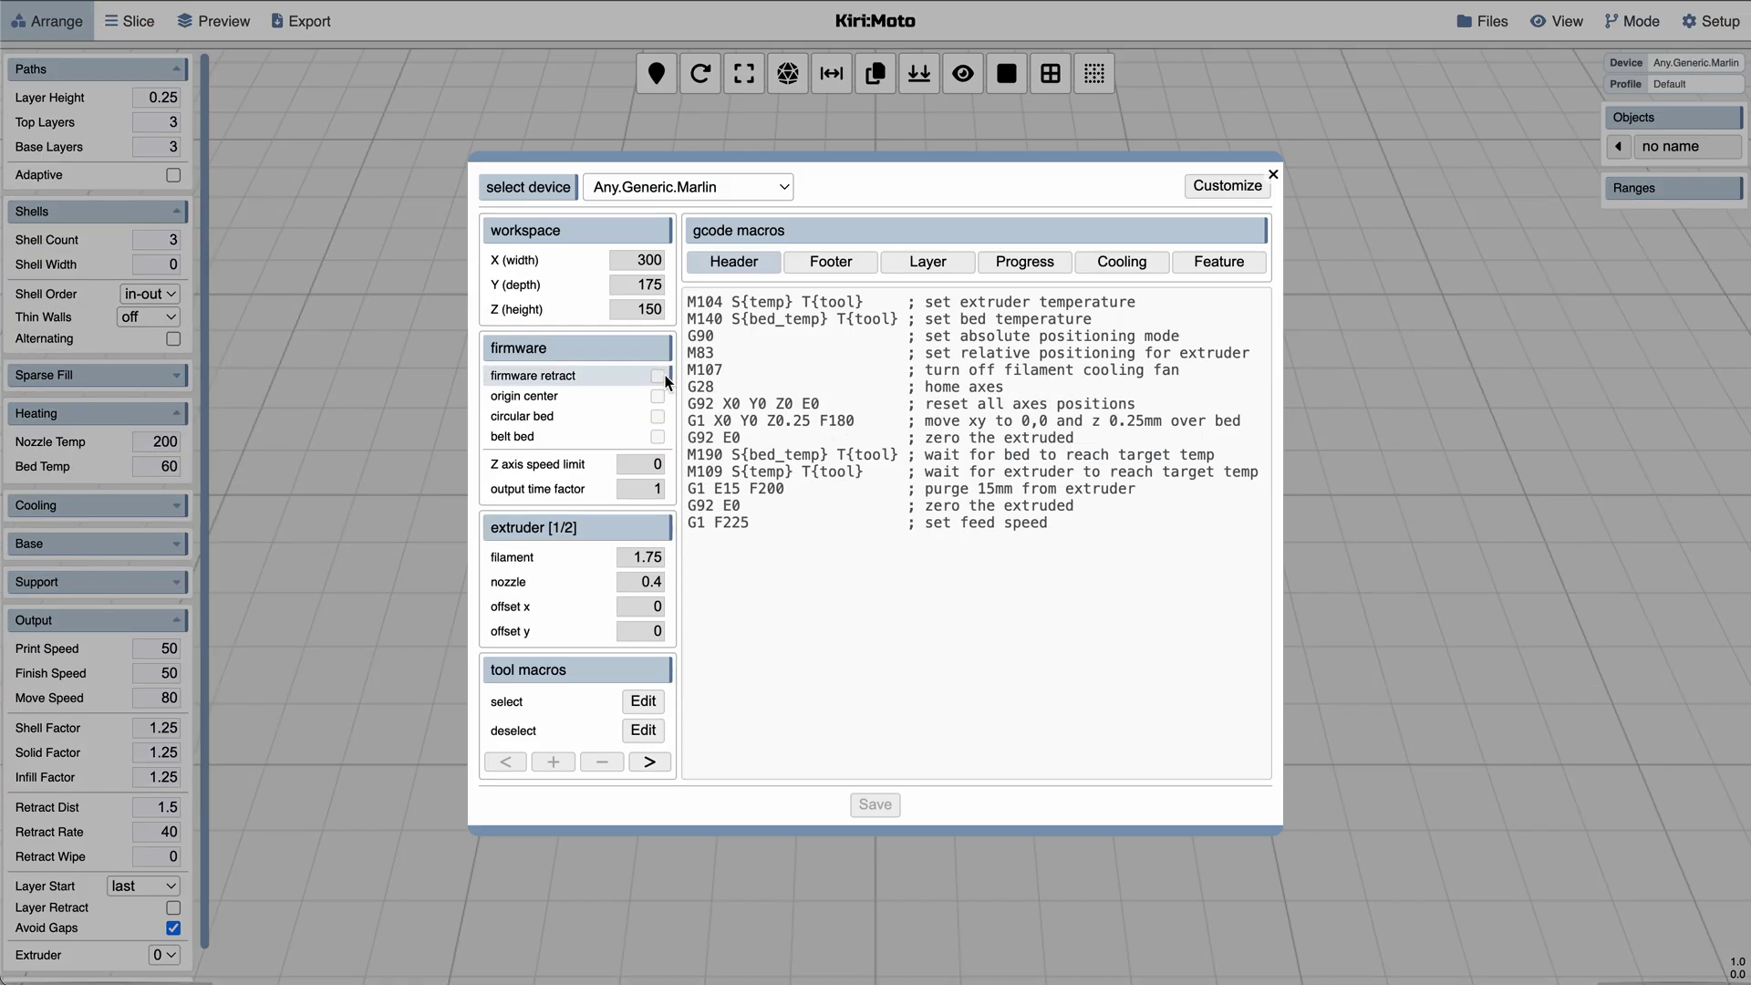
click(721, 188)
click(734, 193)
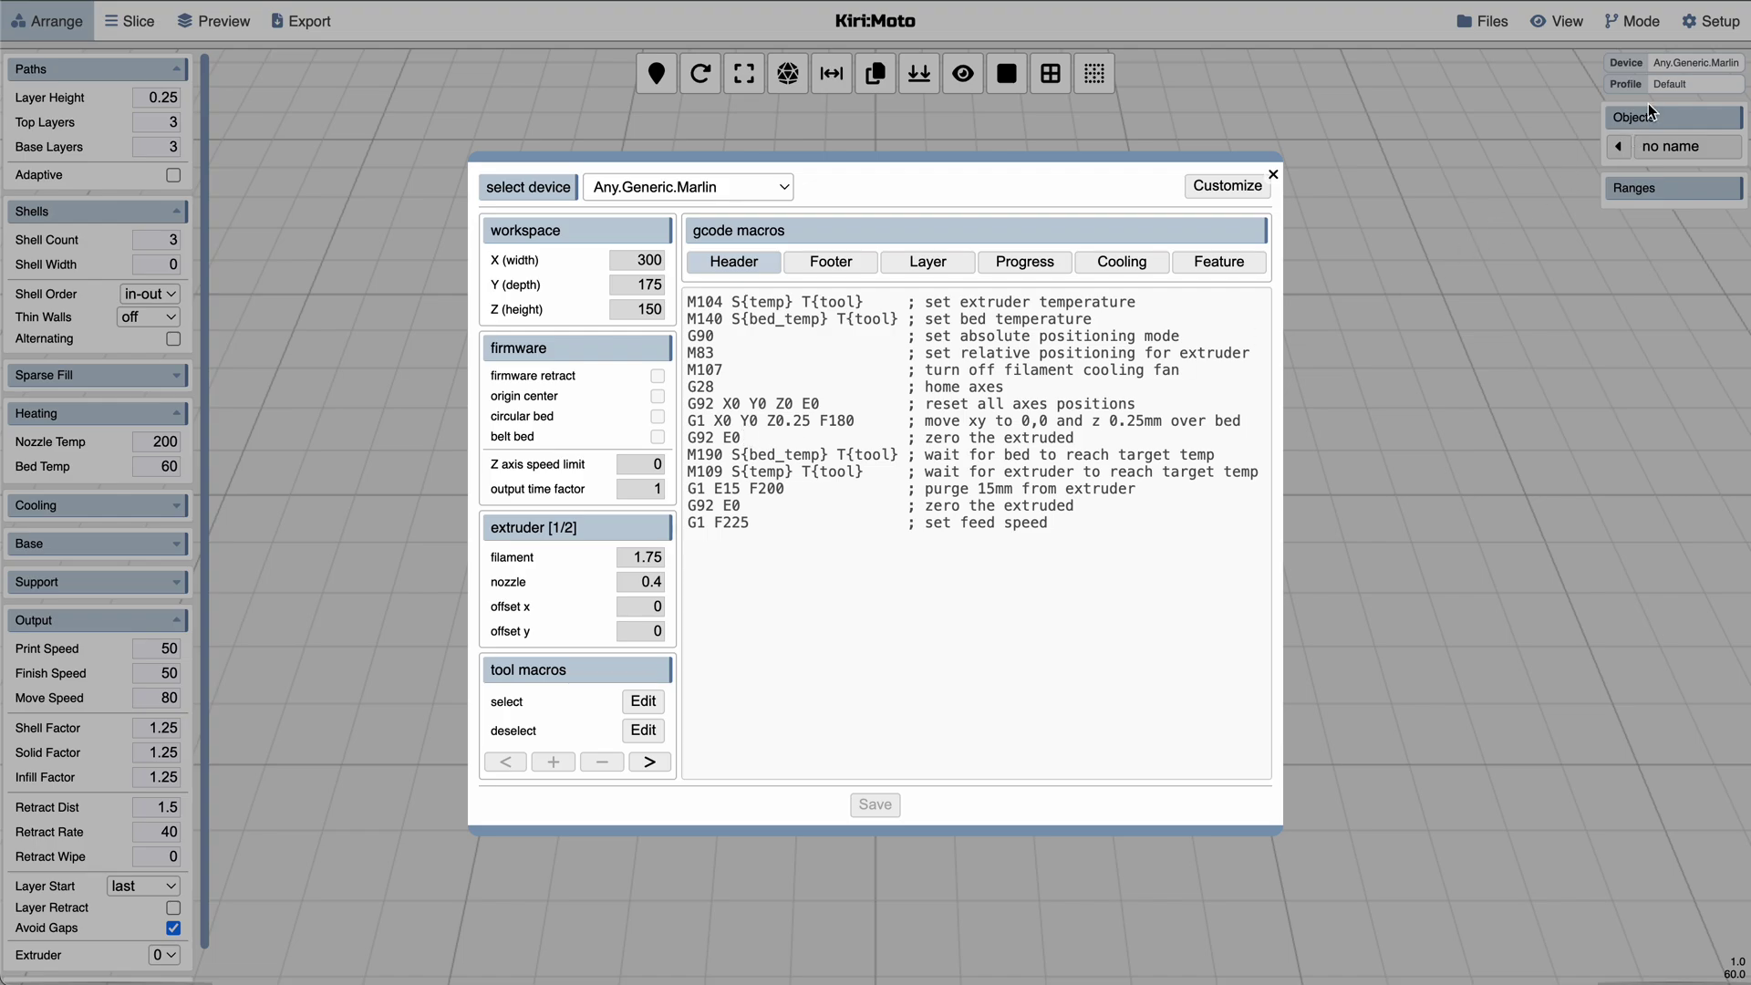
click(1718, 27)
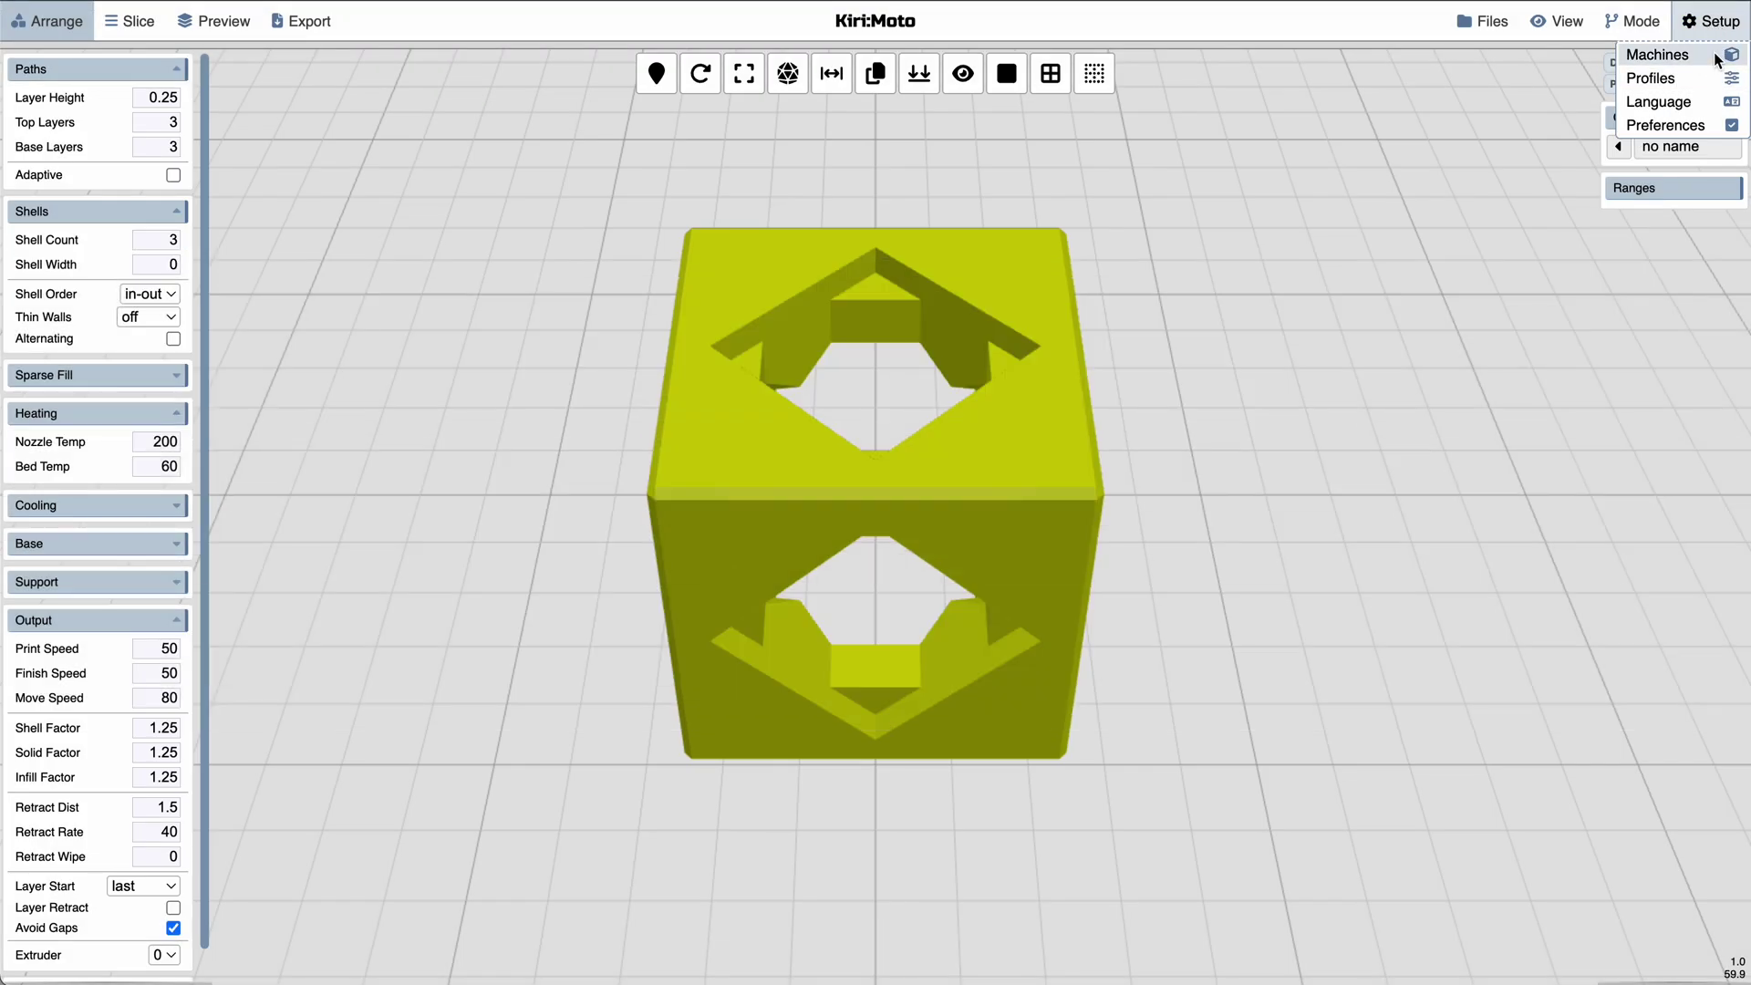
mouse_move(1574, 28)
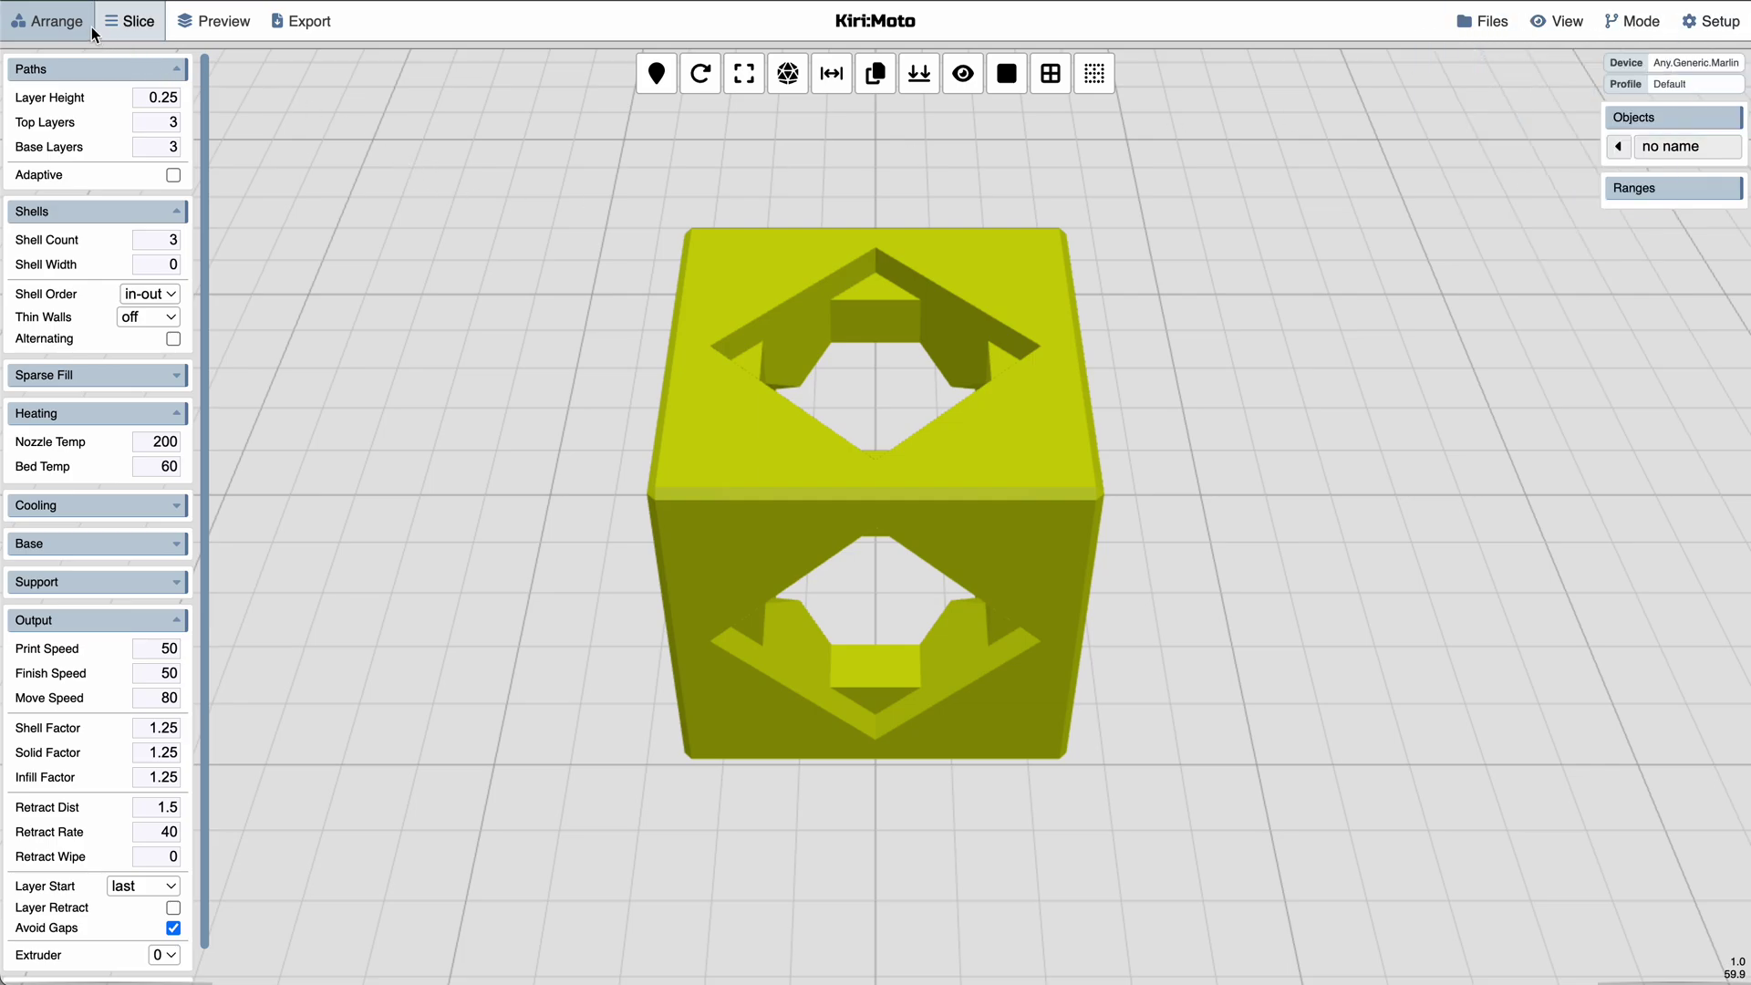
- Slice the cube and view its layer-coloured preview from an angle
click(123, 28)
click(214, 21)
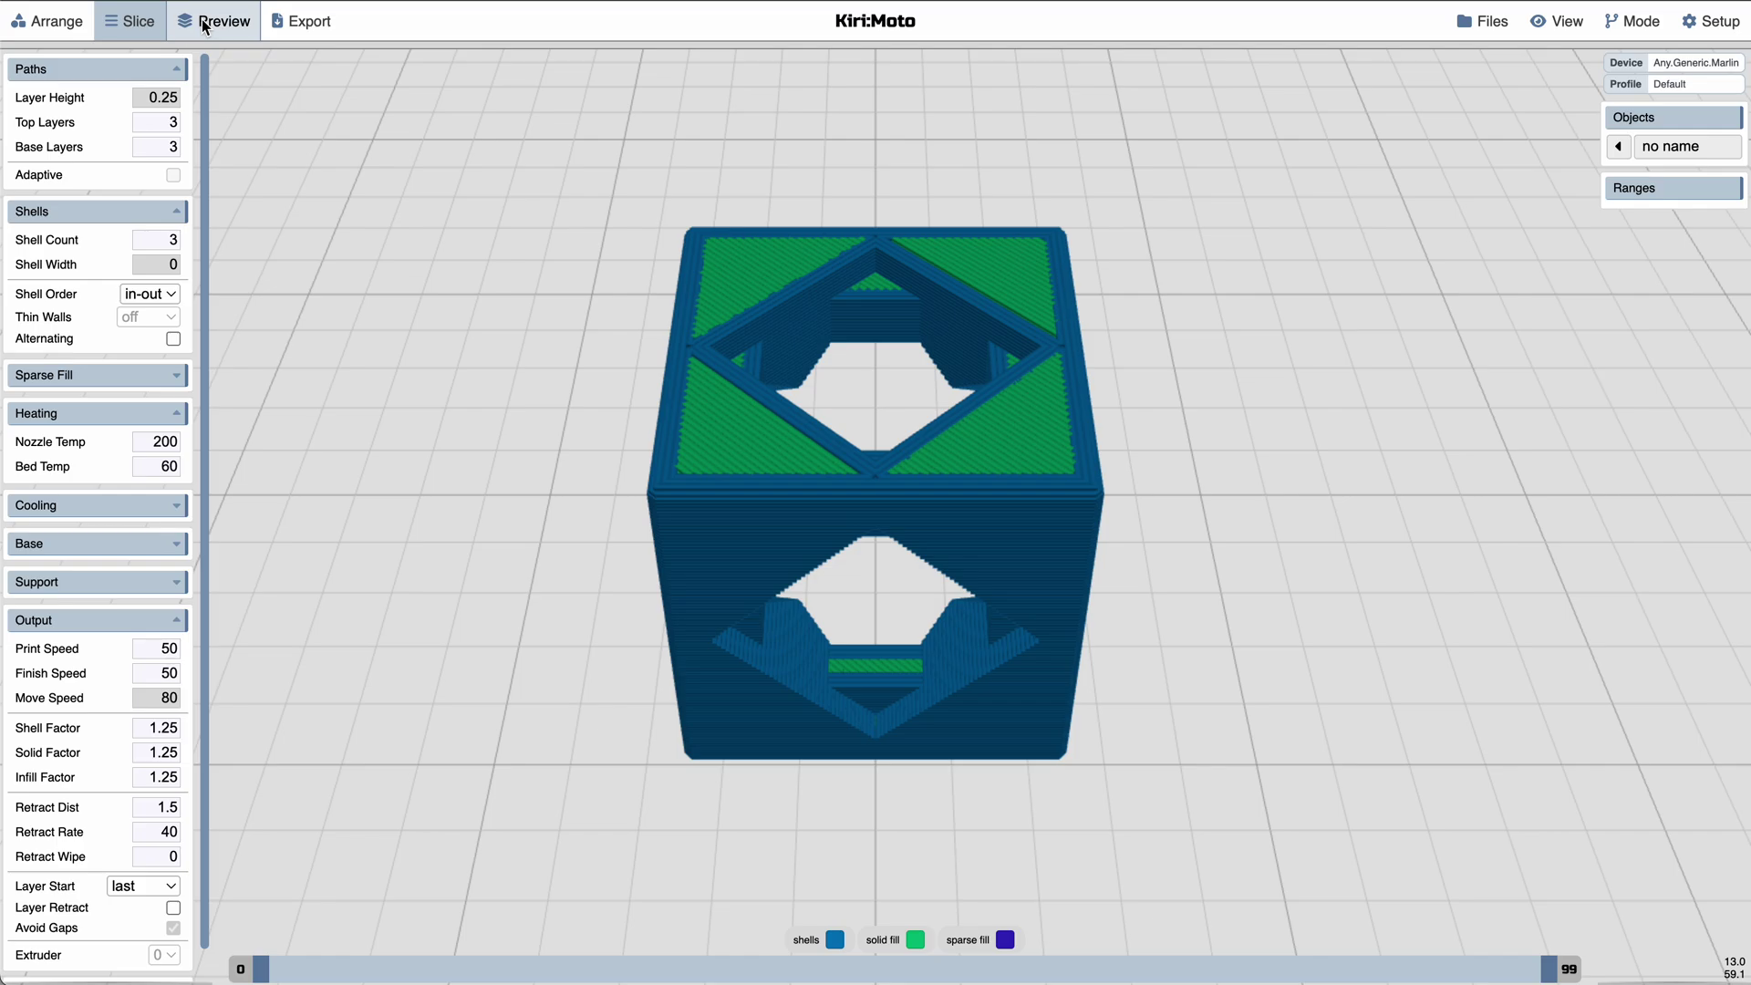
drag(875, 301, 848, 506)
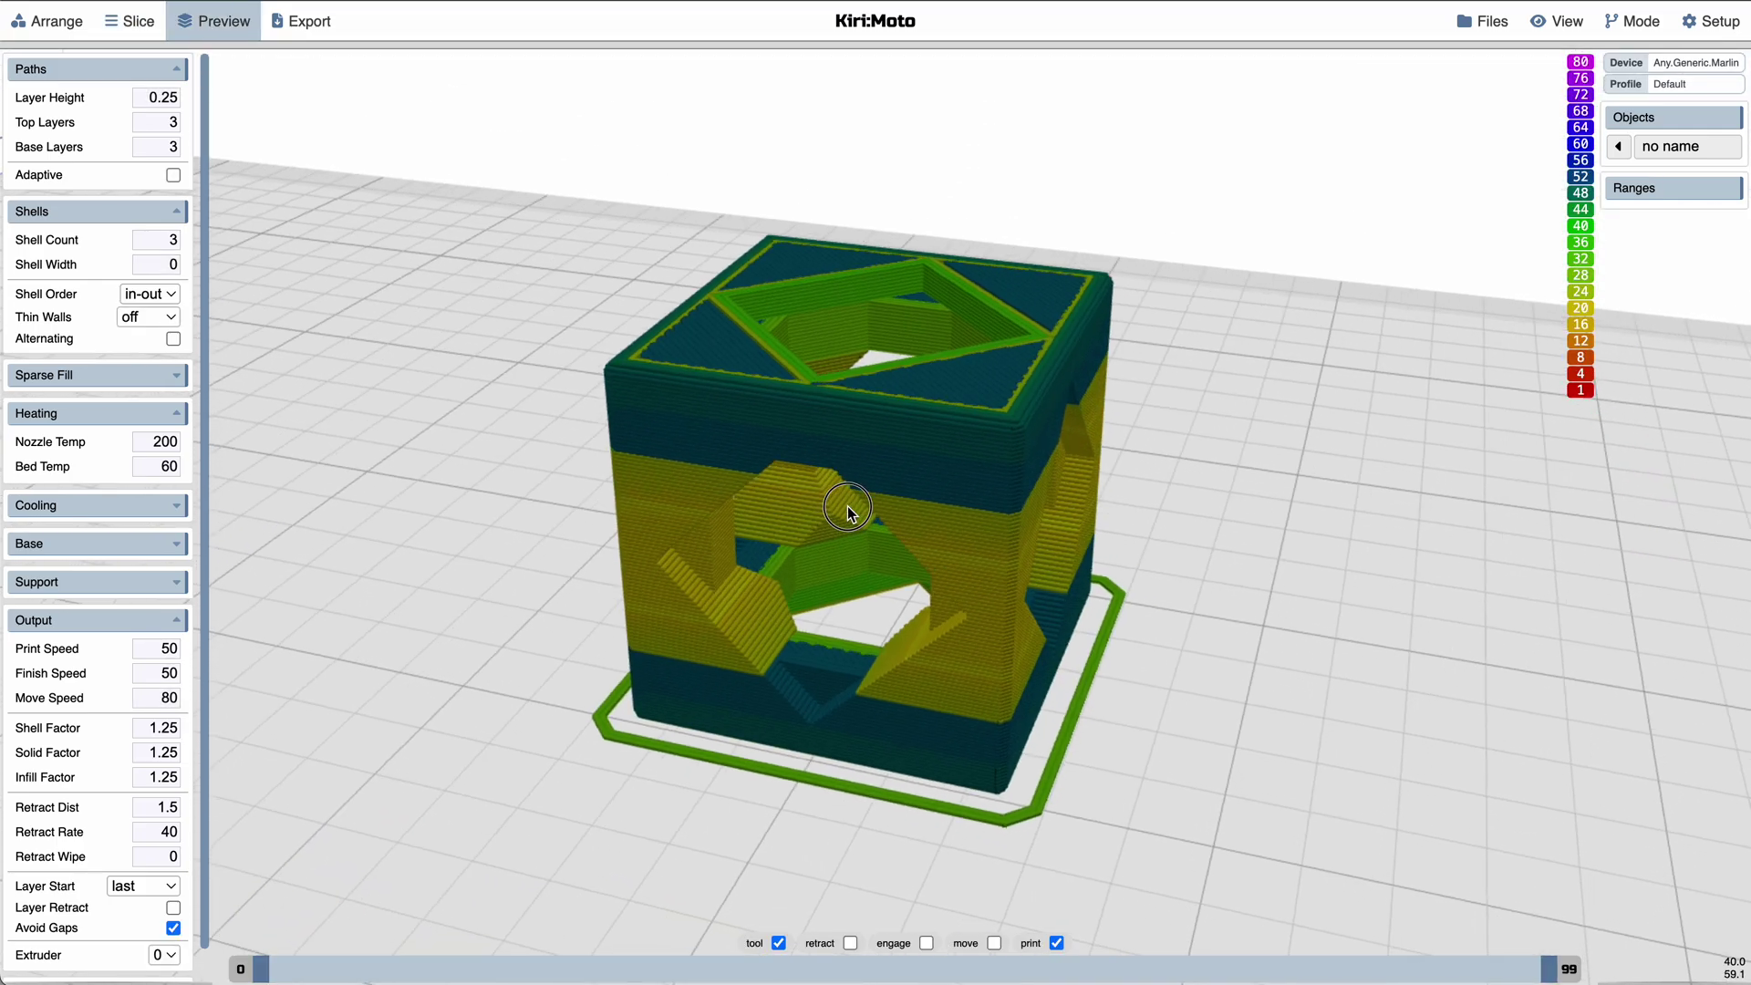
- Narrow the displayed layers to the middle range, 37 through 63
drag(262, 968, 746, 970)
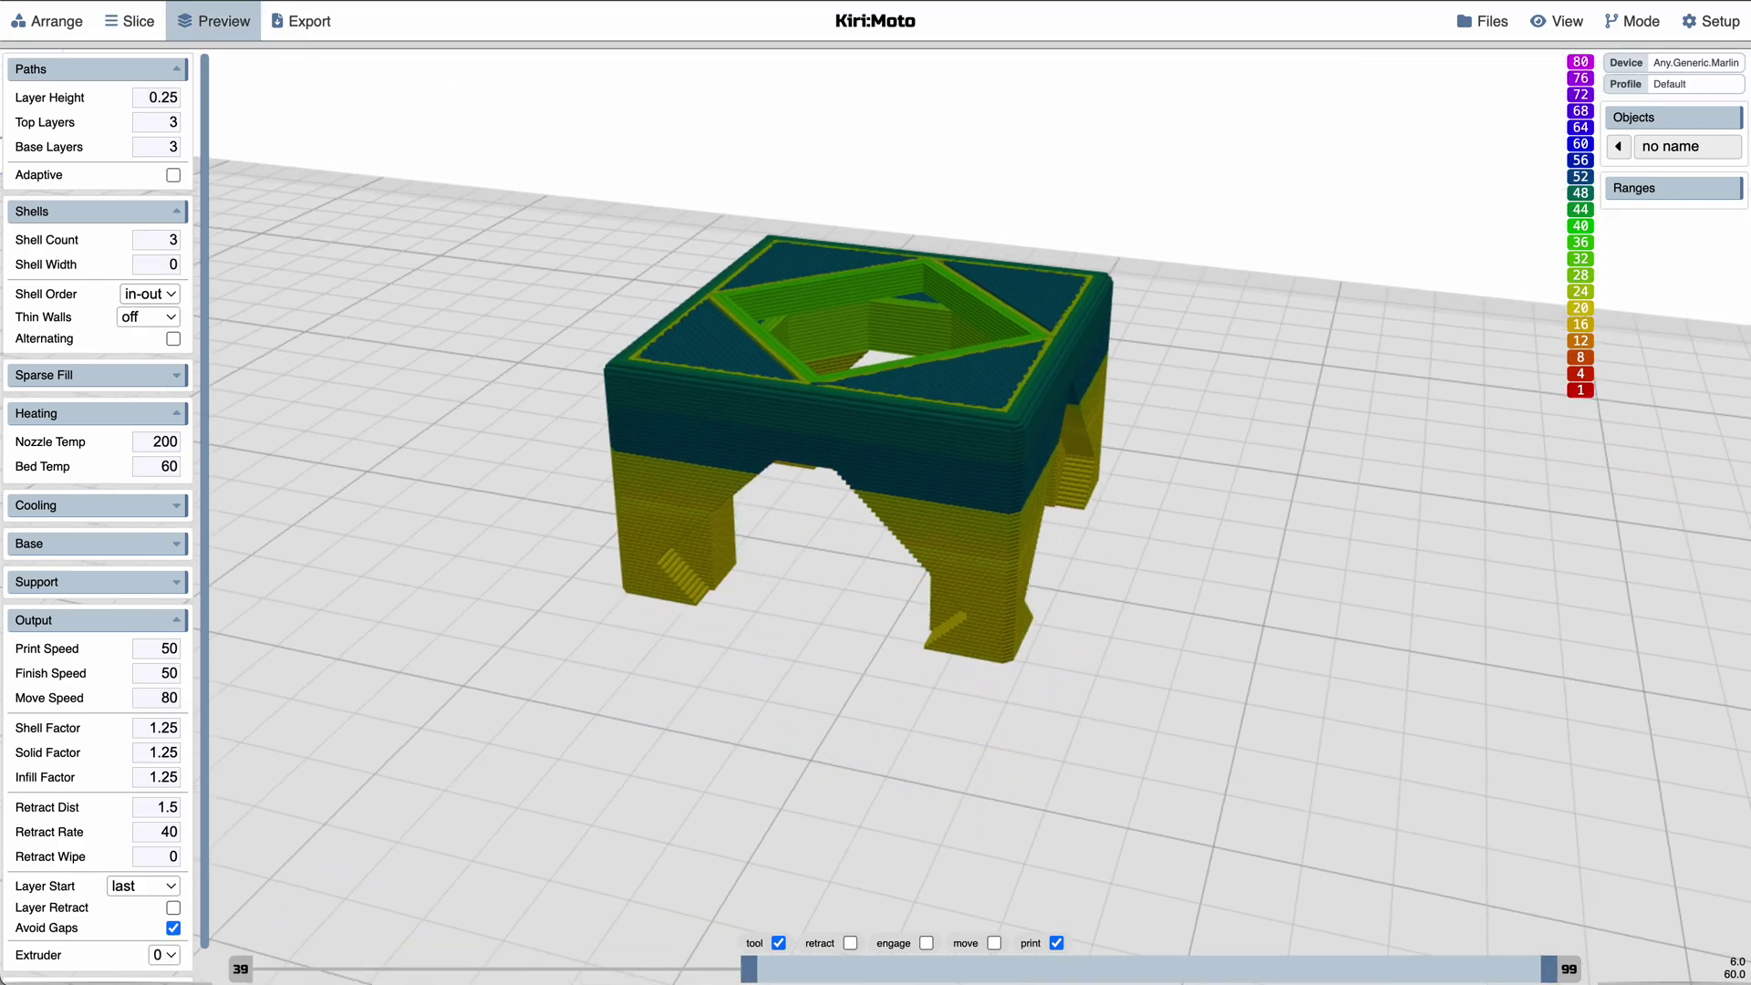
drag(1549, 968, 1060, 969)
drag(950, 868, 889, 744)
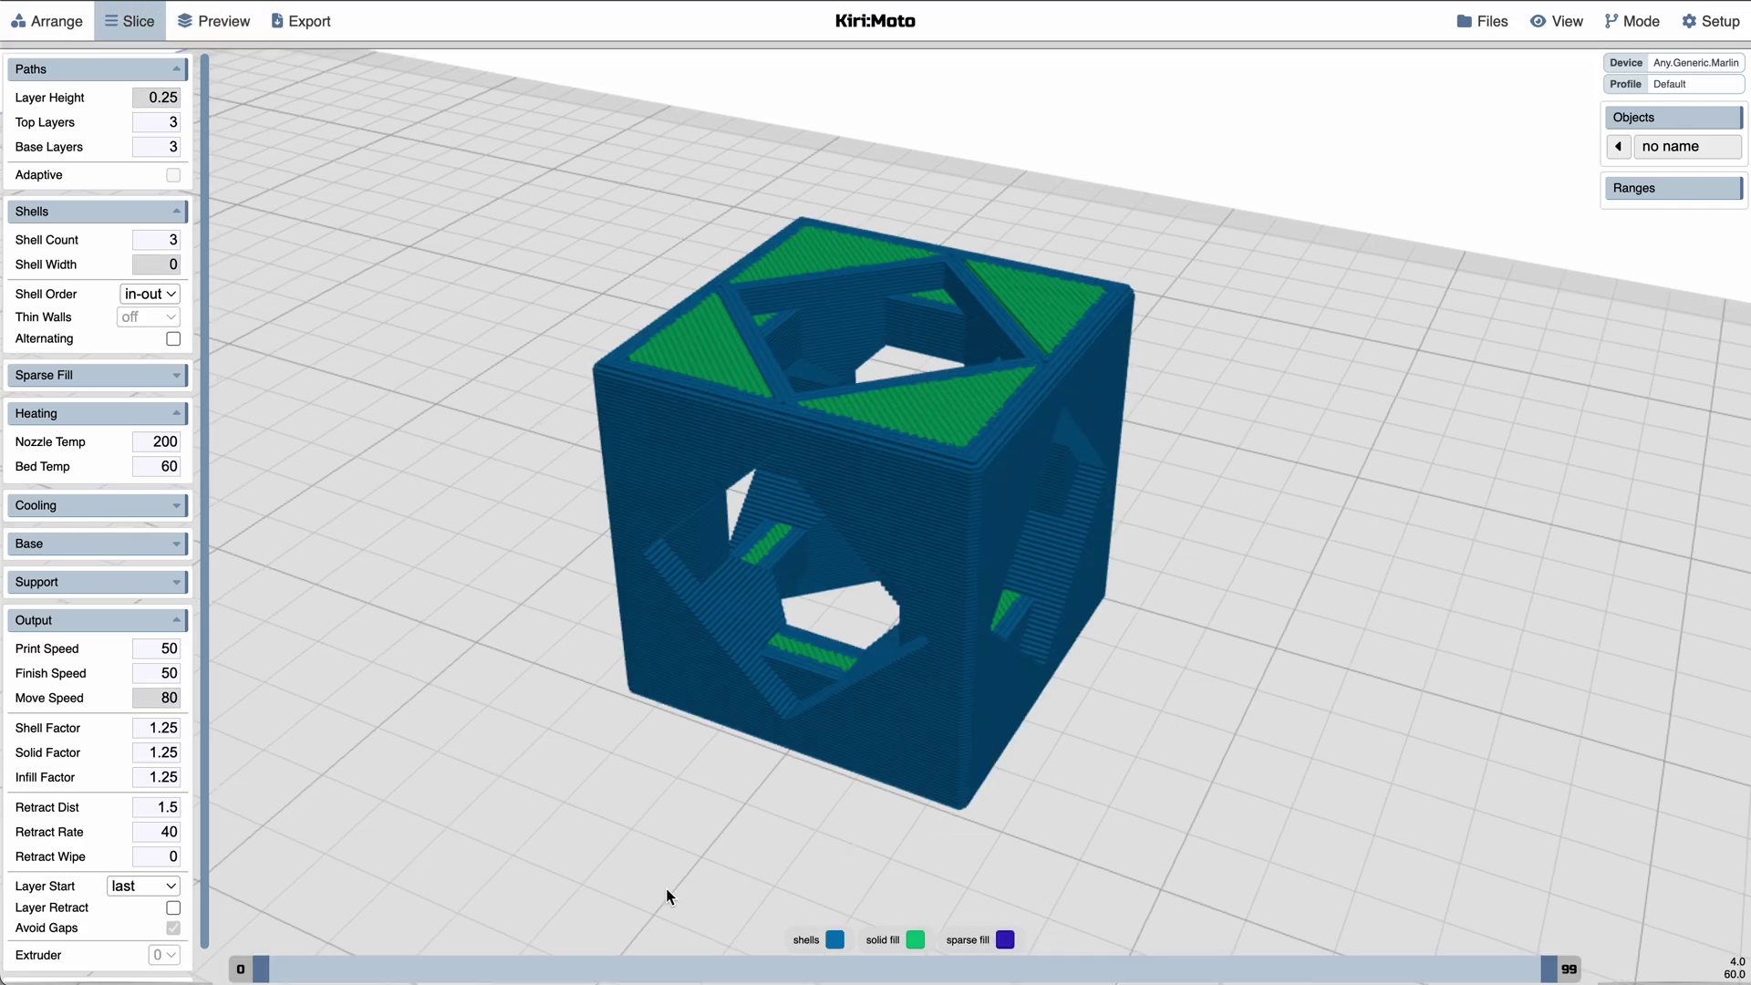
drag(251, 968, 724, 969)
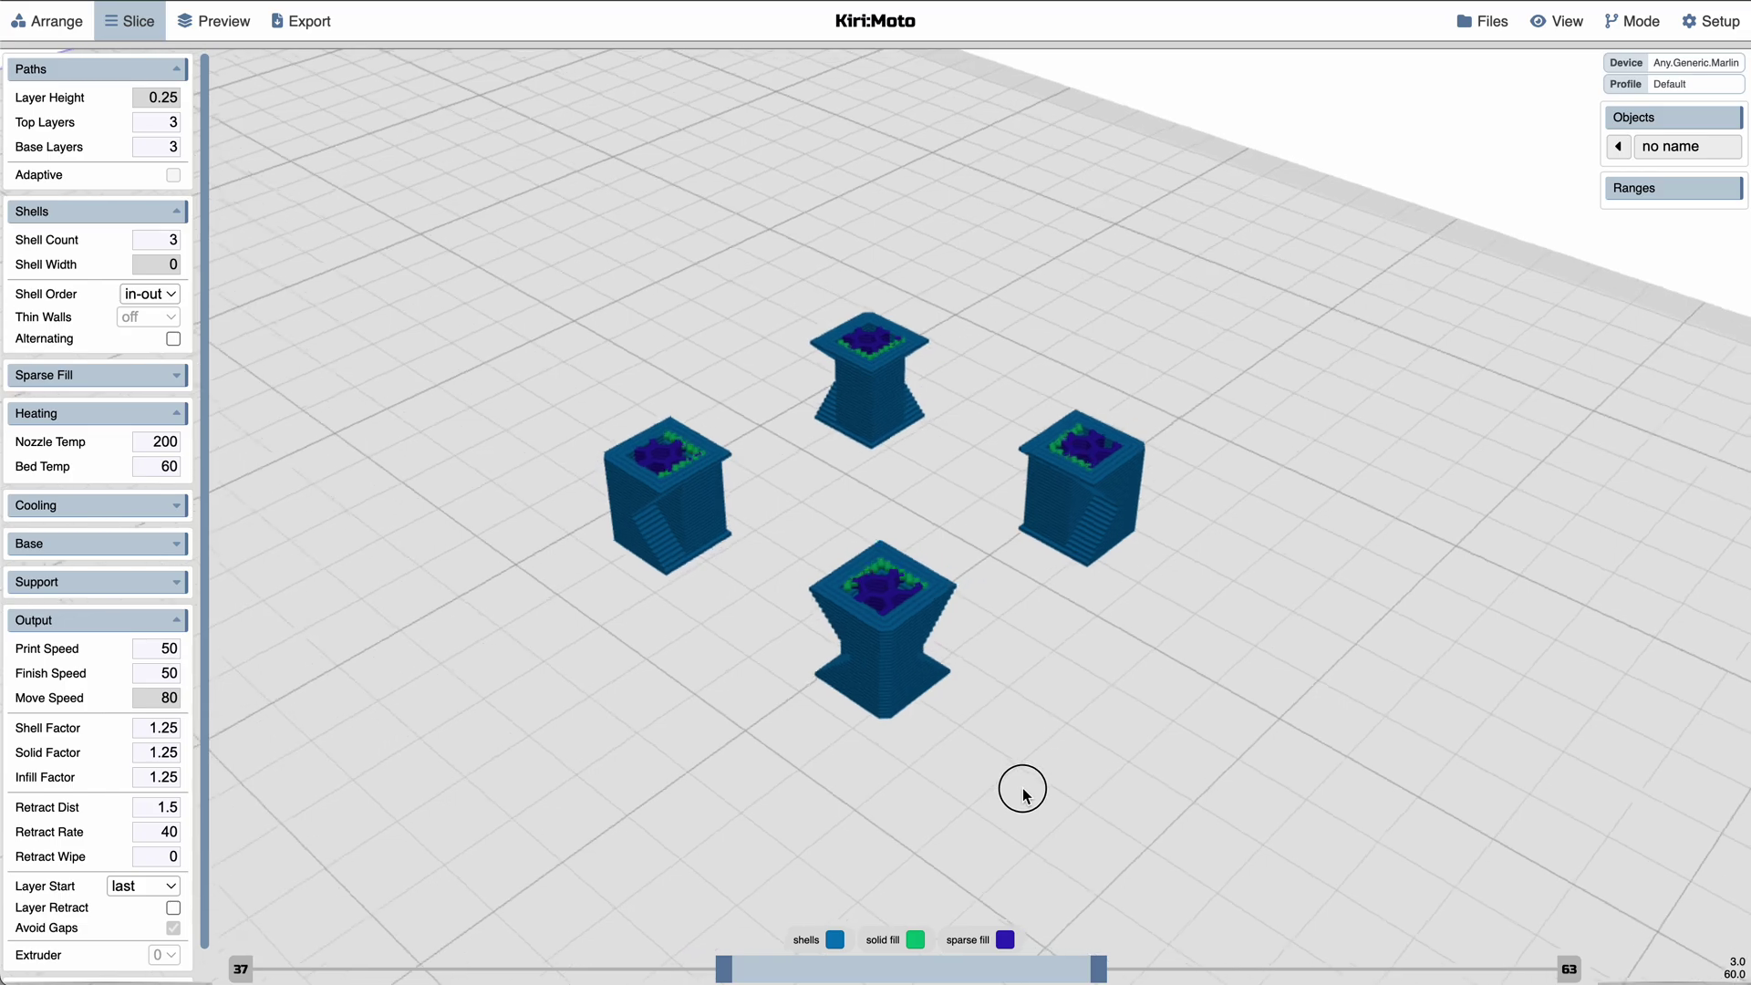
drag(1023, 795, 1065, 761)
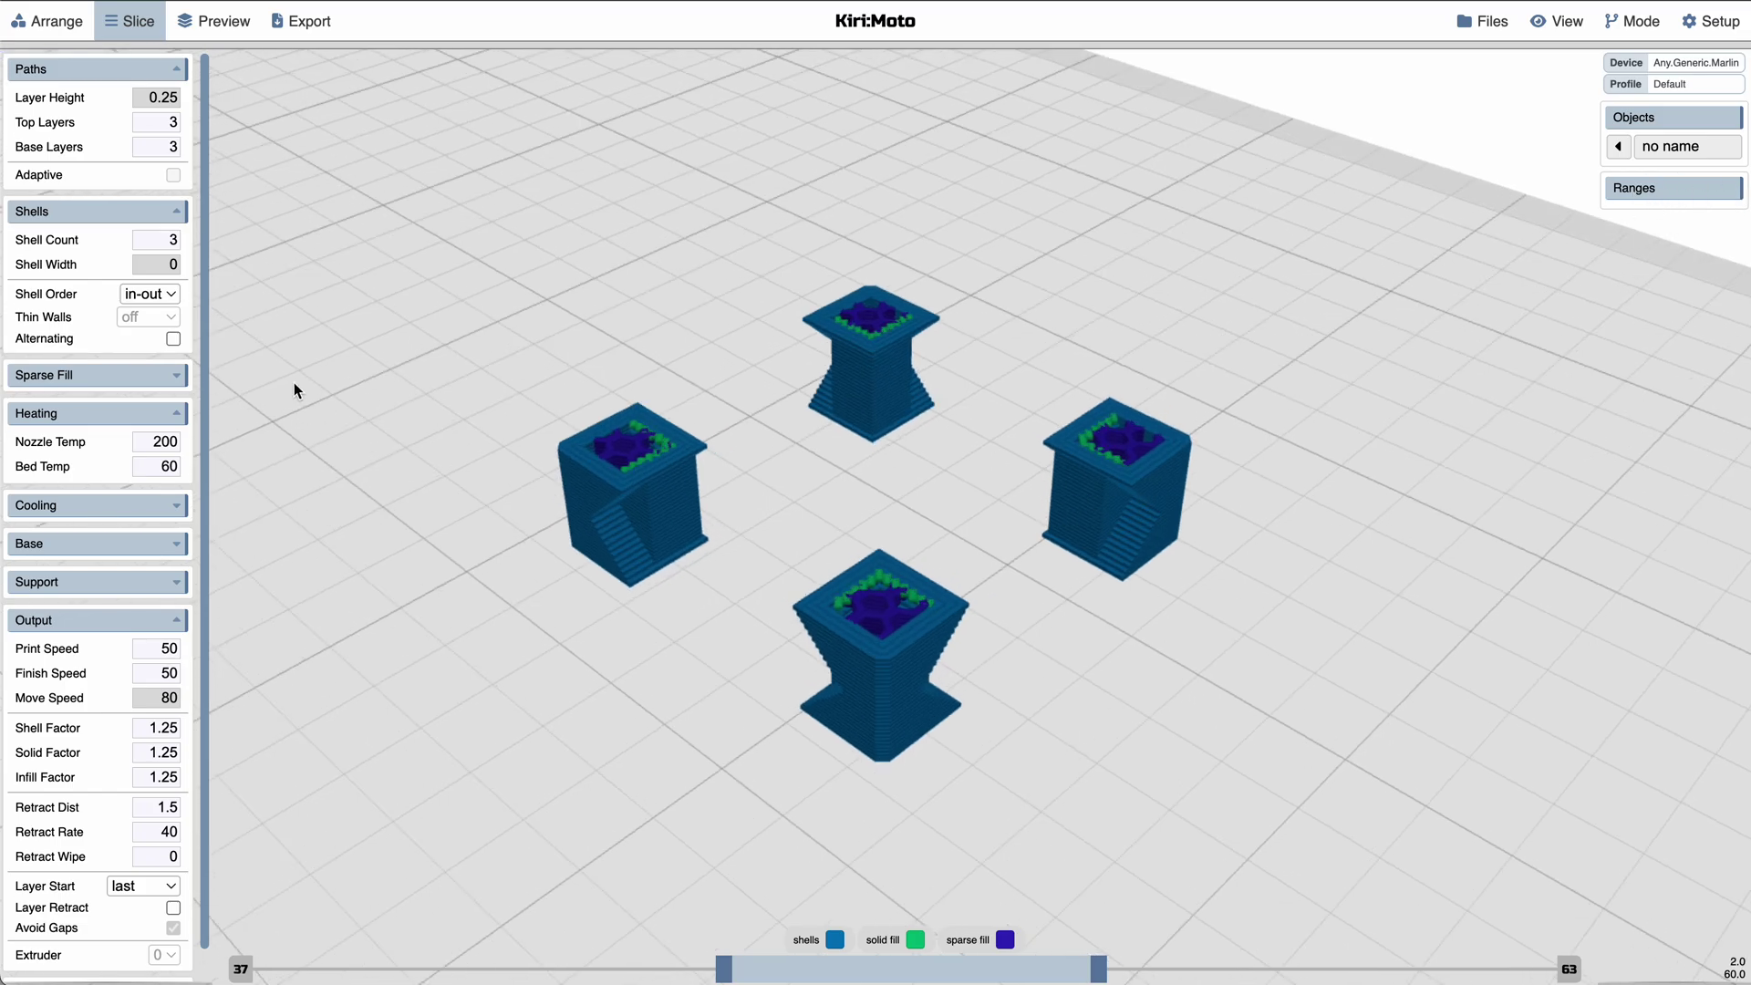
- Set Shell Count to 1 for layers 37–63, creating a custom layer range
click(166, 238)
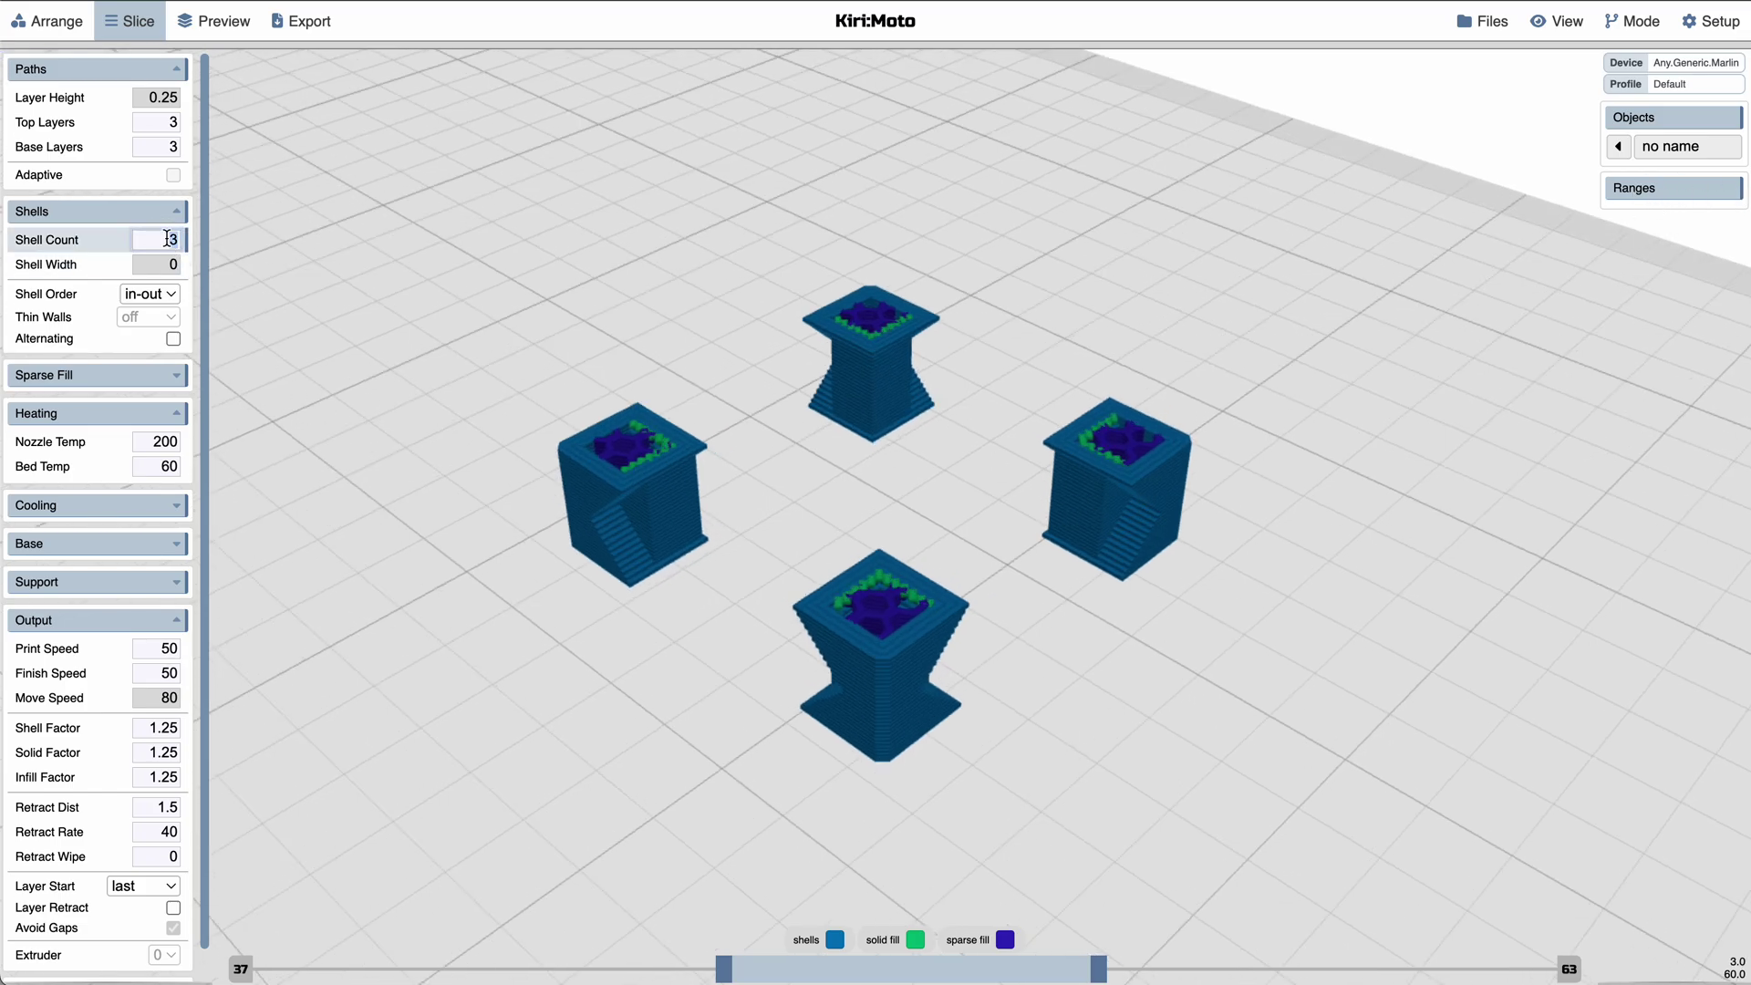
text(1)
key(Return)
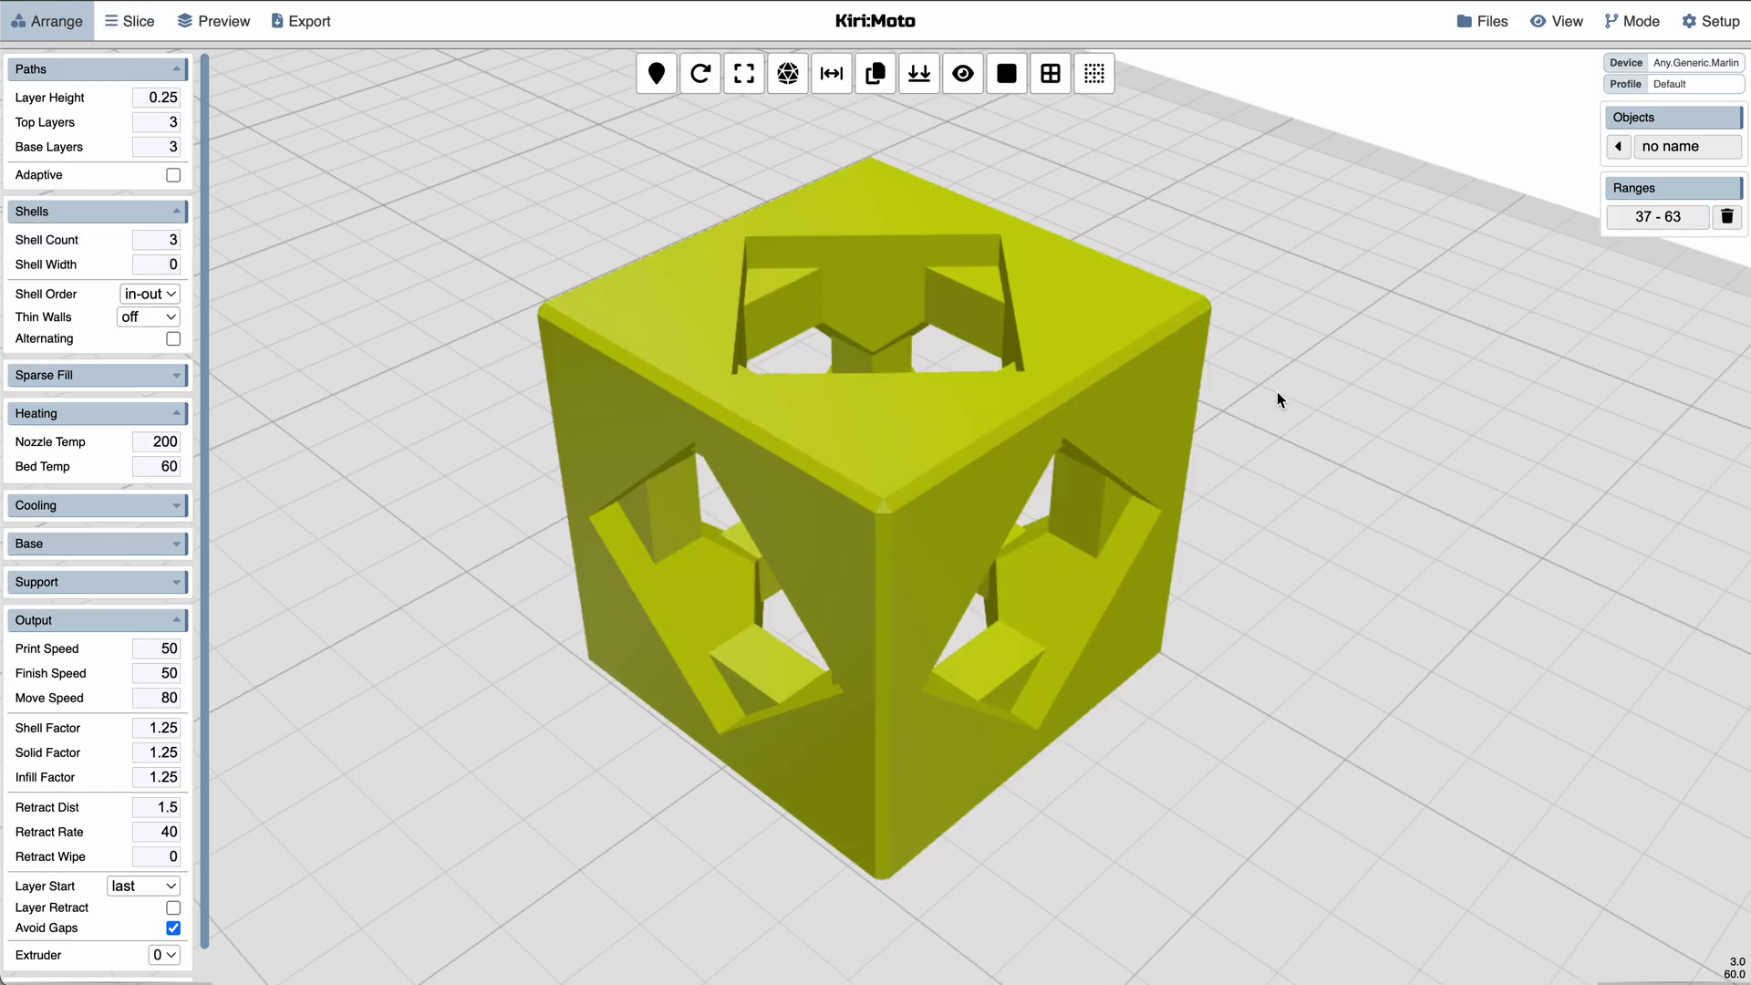
- Re-slice the cube, hide the top layers to view the sparse fill, then return to Arrange
key(s)
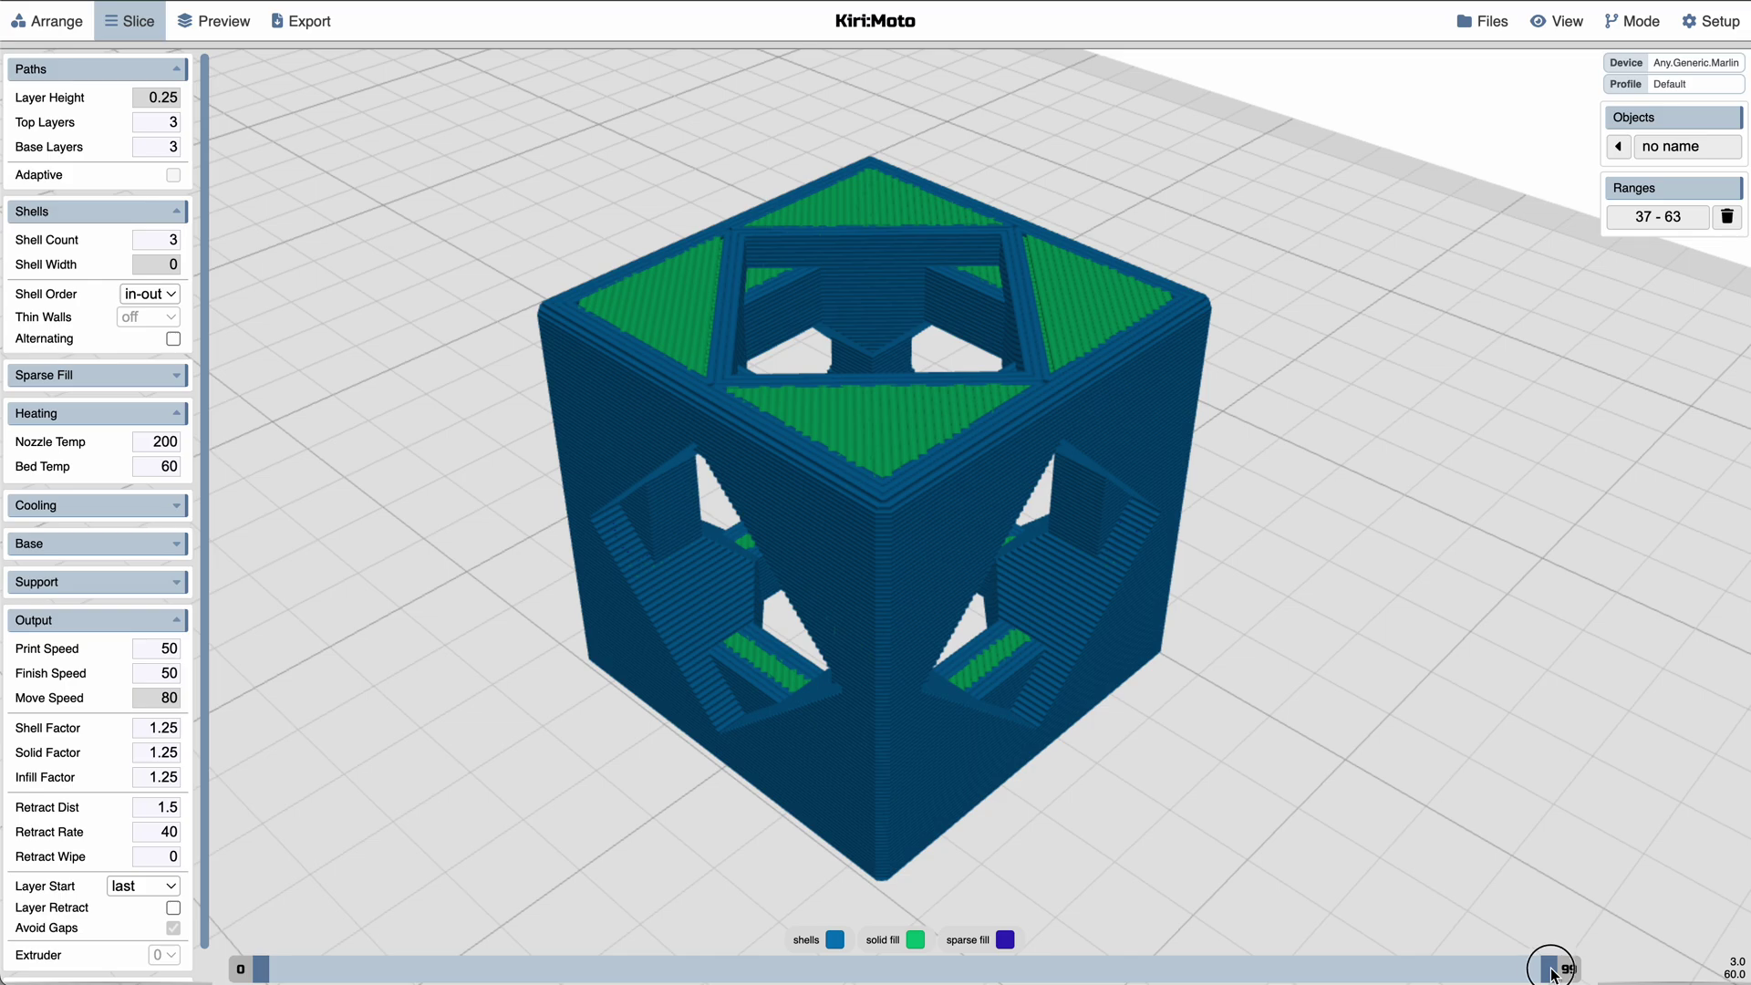
drag(1551, 971, 1271, 971)
key(a)
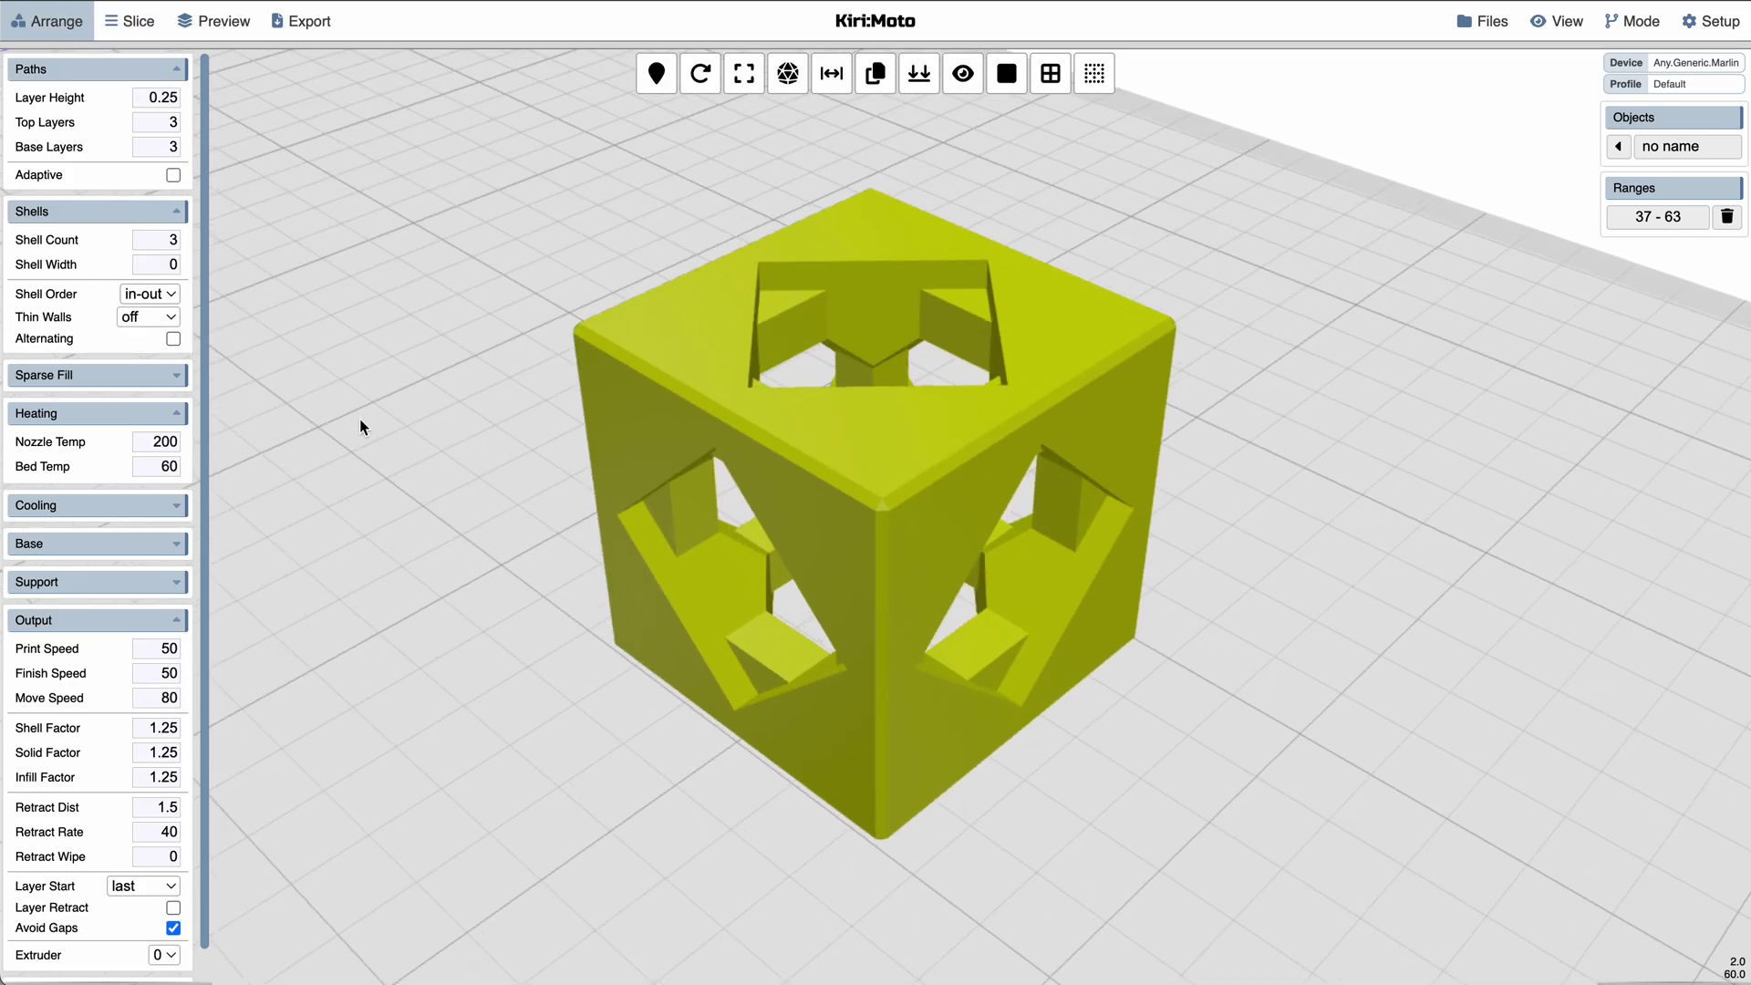
- Toggle the Shells section, orbit to a near-frontal view, and render the cube solid
click(95, 215)
click(95, 216)
scroll(130, 560, down, 1)
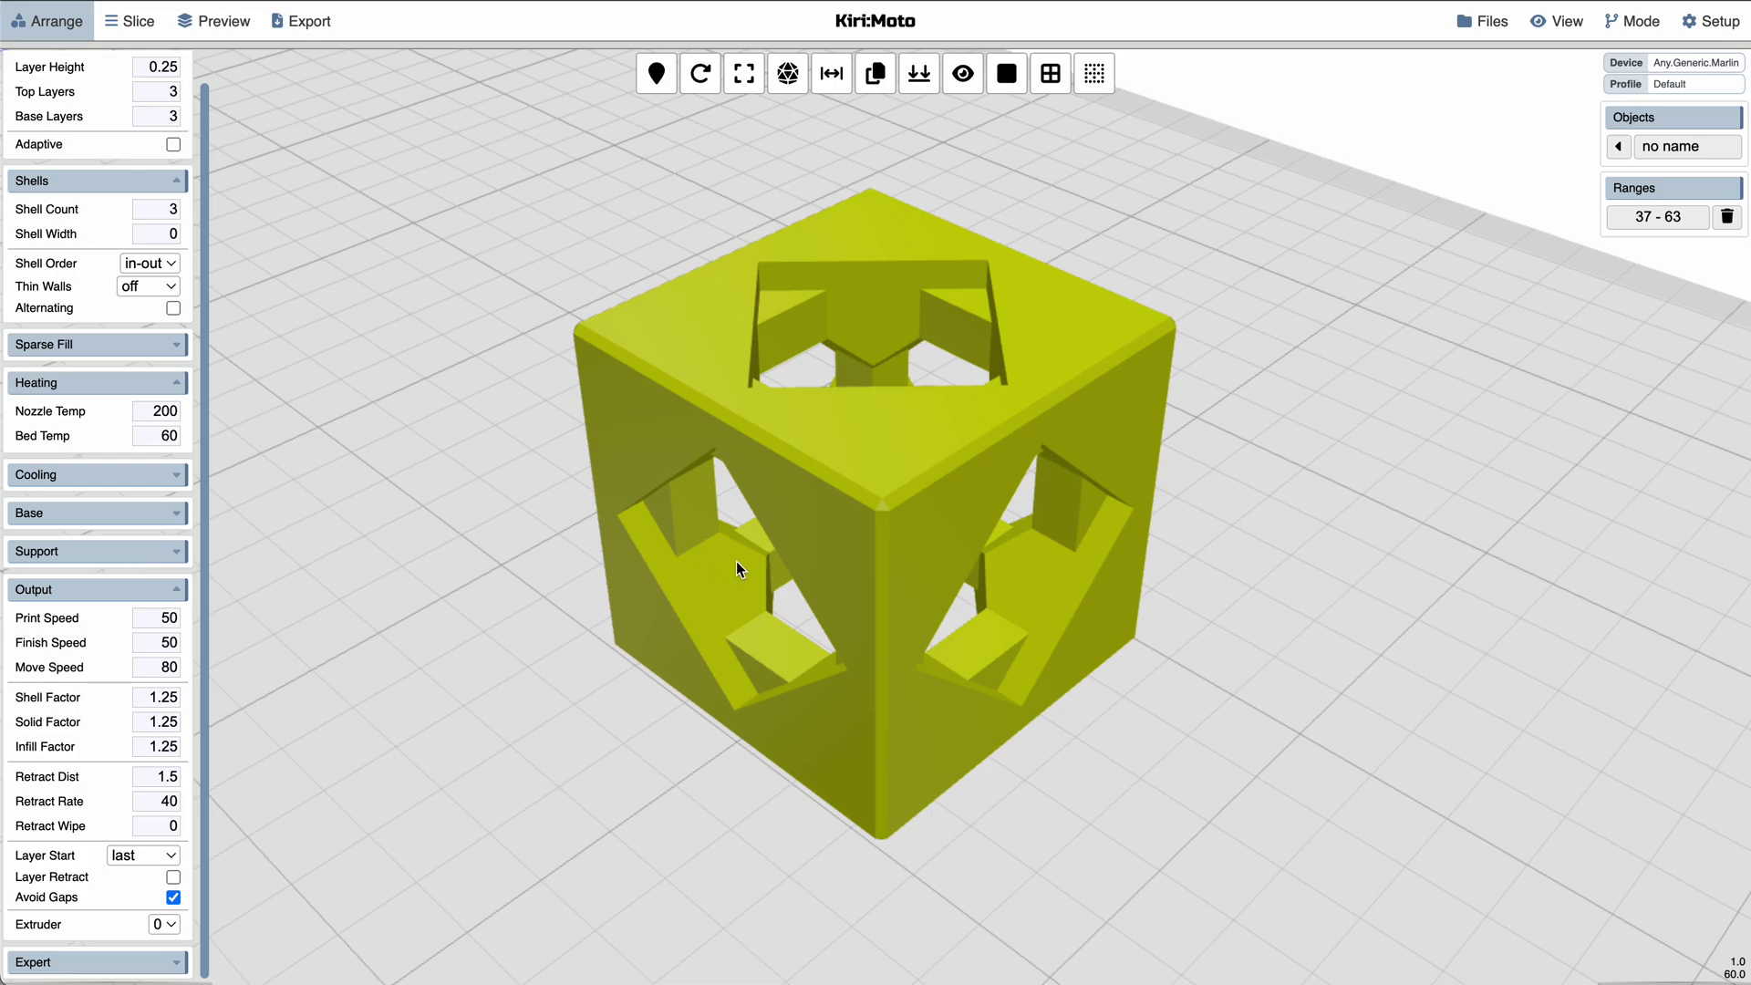
drag(736, 561, 926, 599)
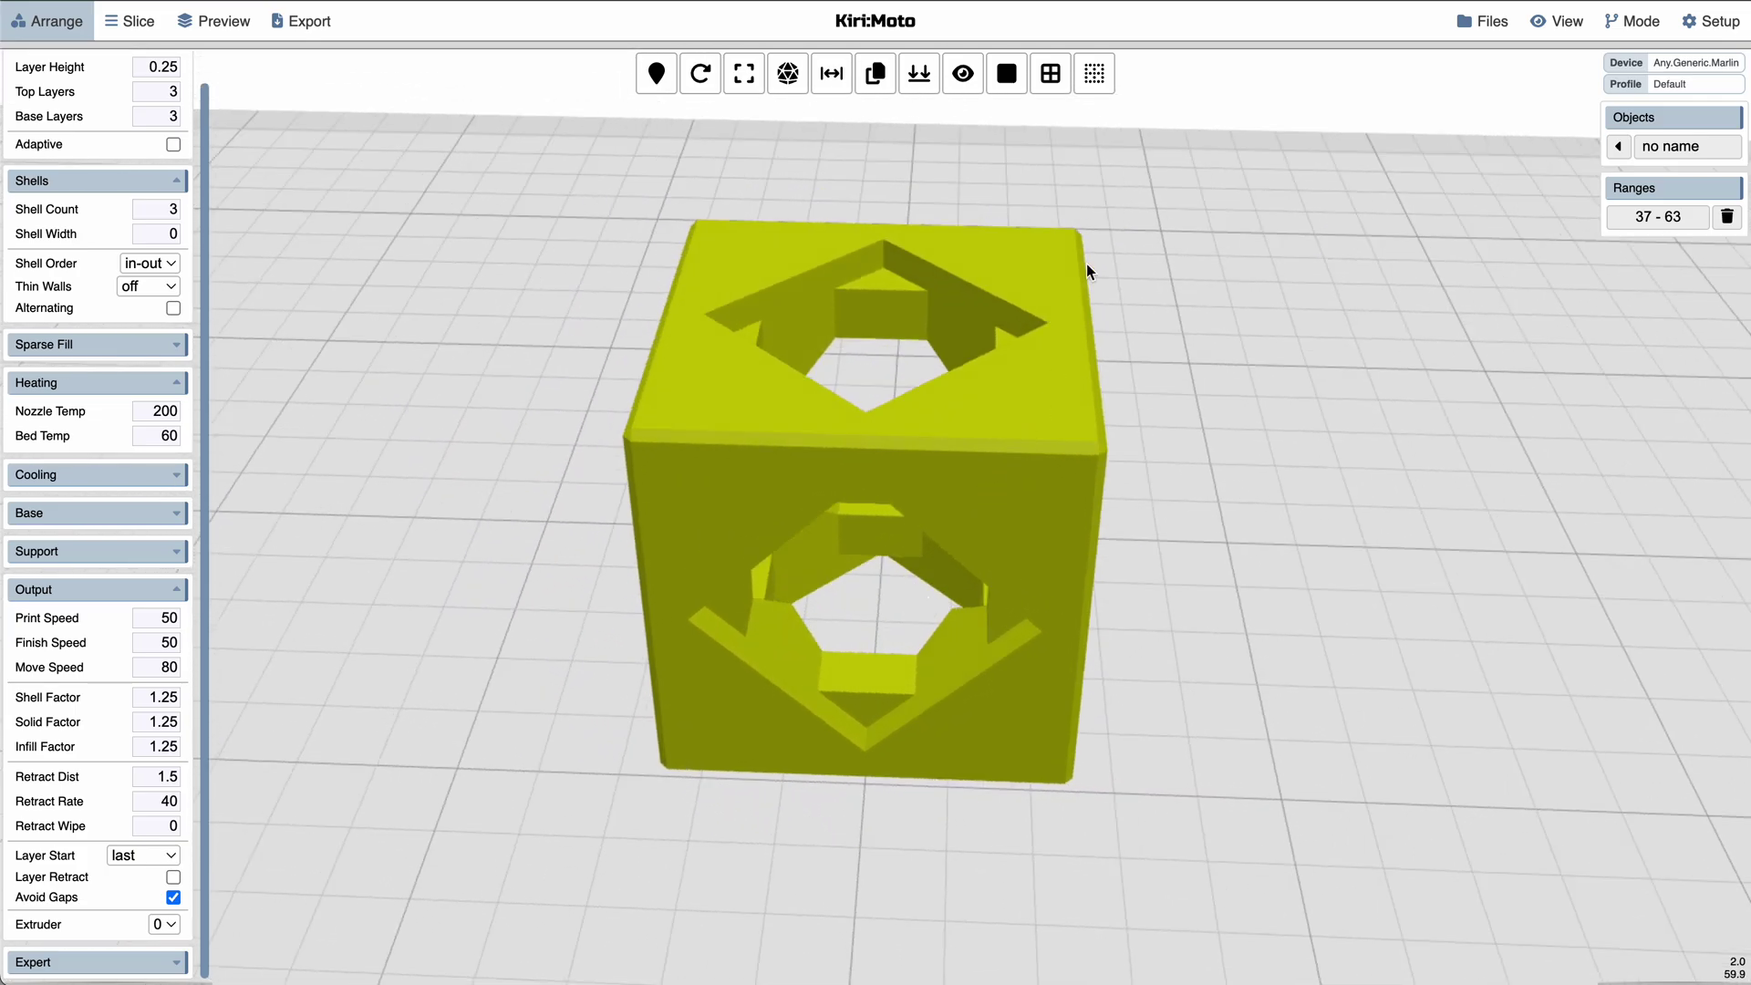
click(1062, 82)
click(1009, 77)
click(1049, 78)
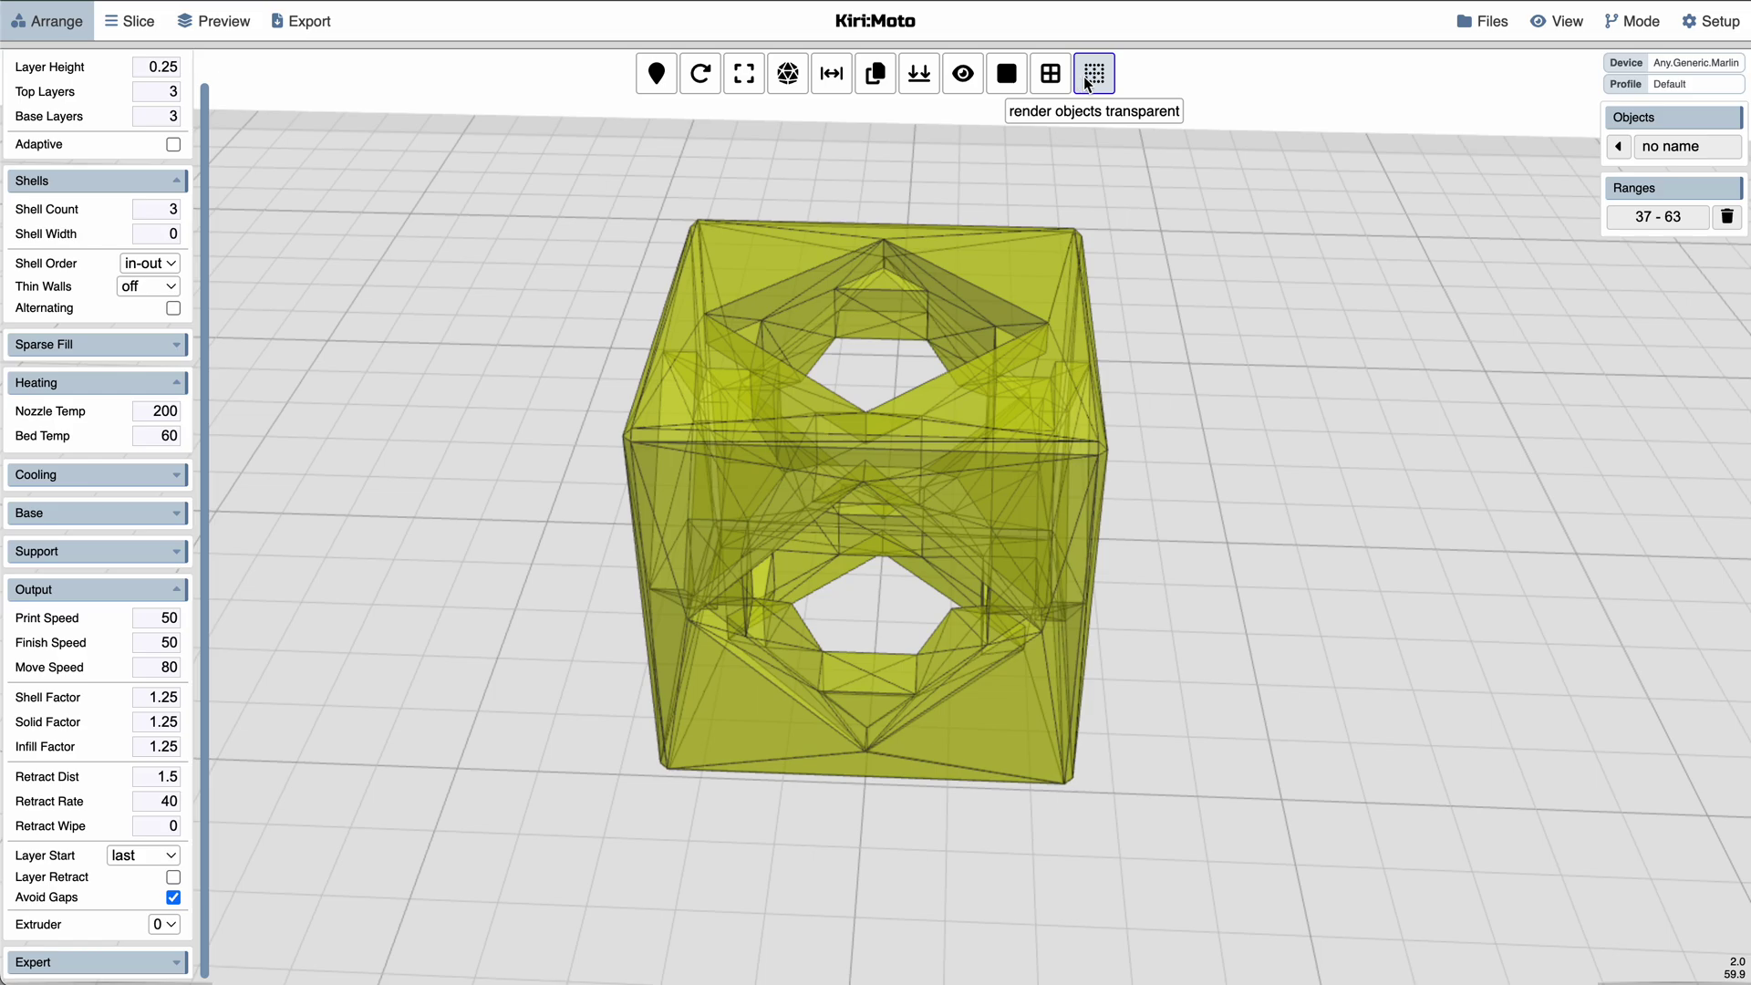
click(1007, 75)
- Focus the camera on the cube's top corner and orbit and zoom around it
click(985, 73)
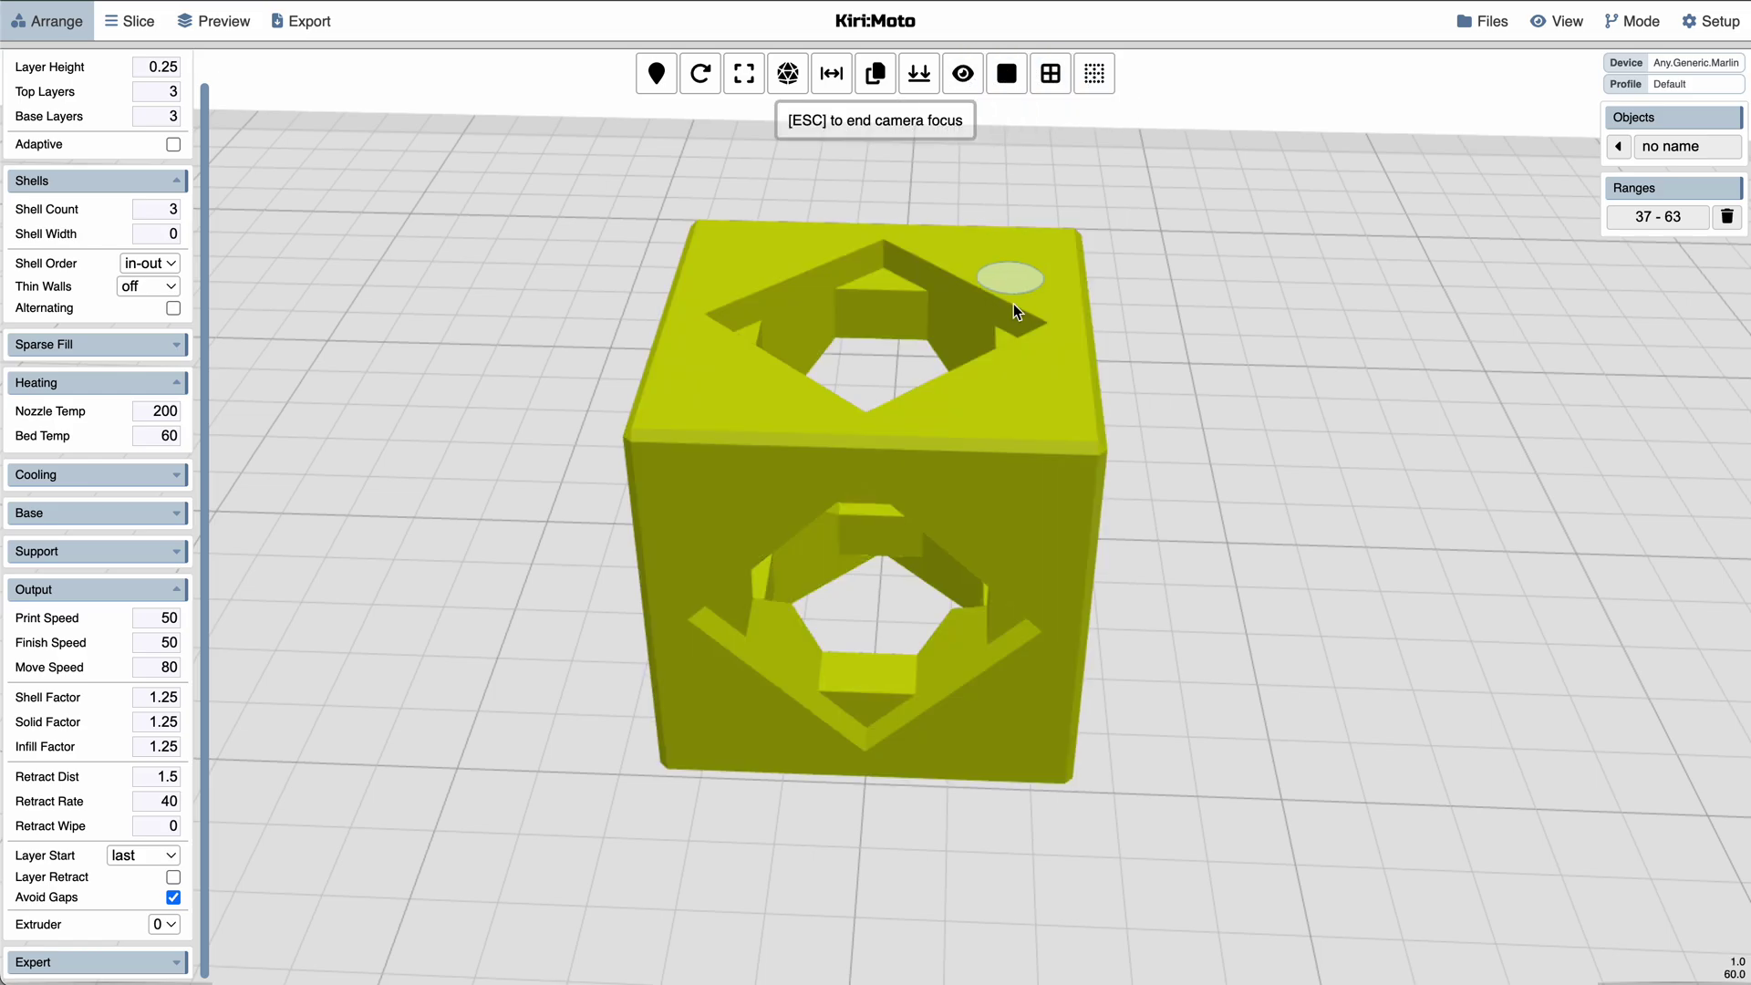
click(1056, 435)
drag(1065, 451, 943, 505)
scroll(943, 505, up, 5)
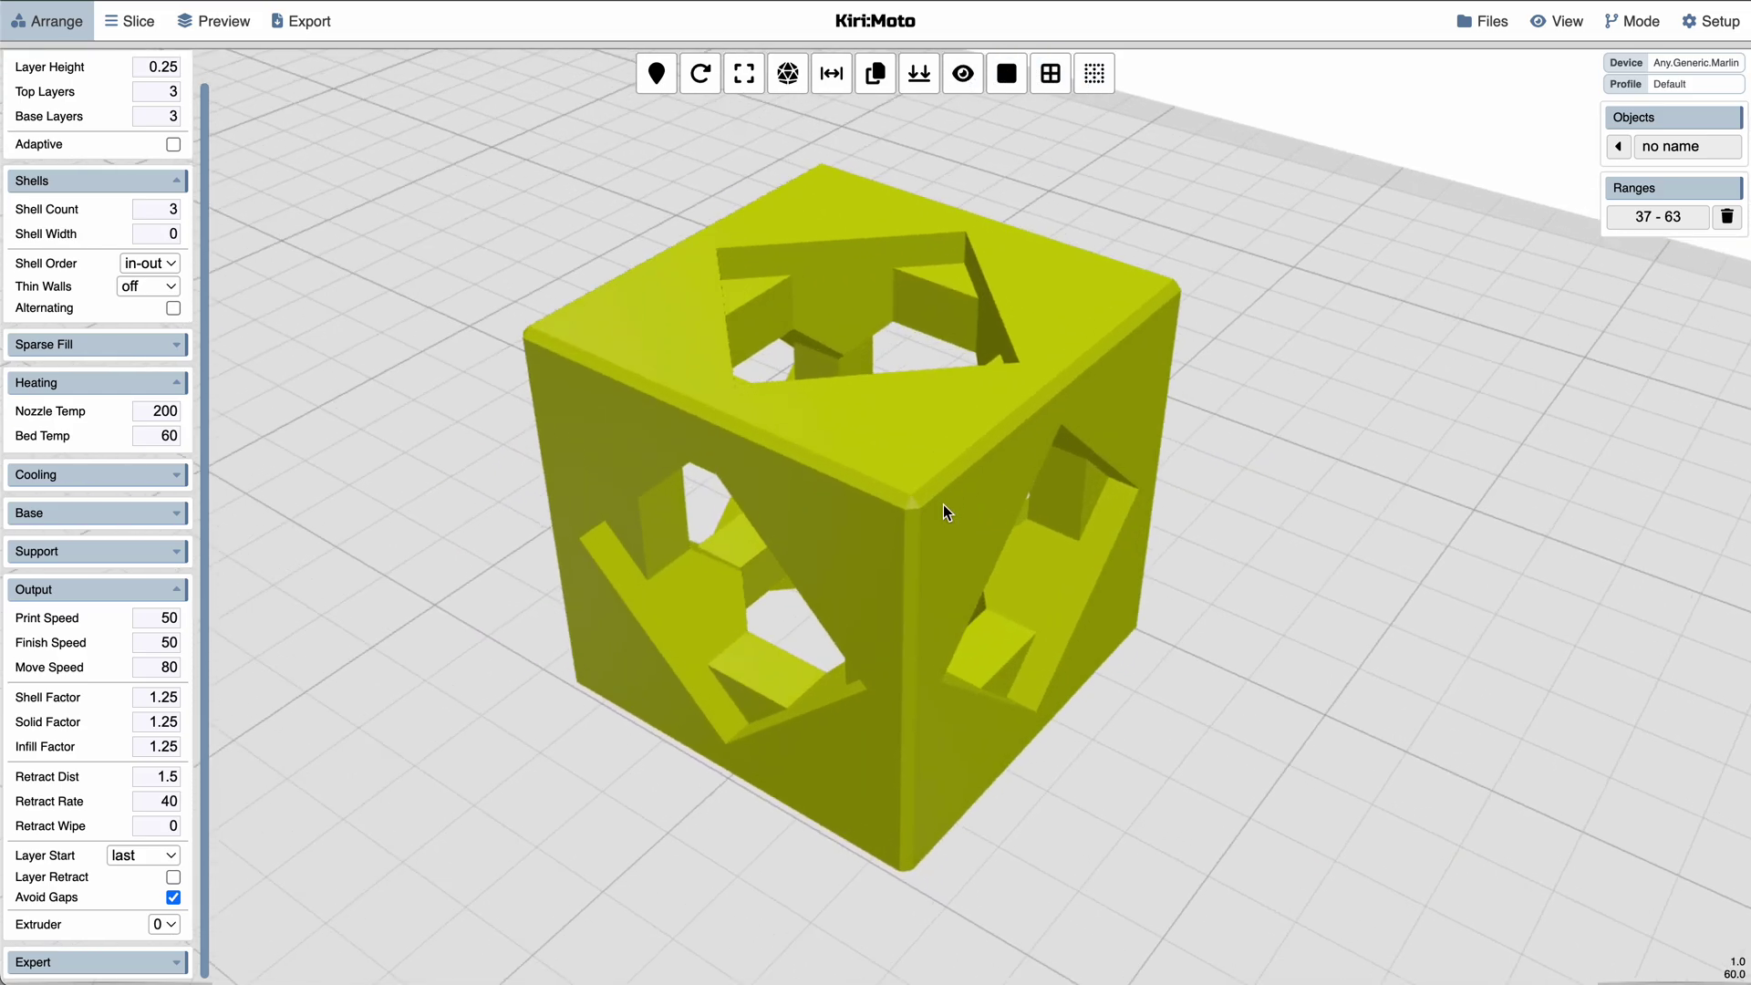
drag(994, 560, 987, 107)
scroll(947, 514, down, 5)
- Try lay-flat and mesh export, then show the Mode list from FDM to Drag
click(919, 73)
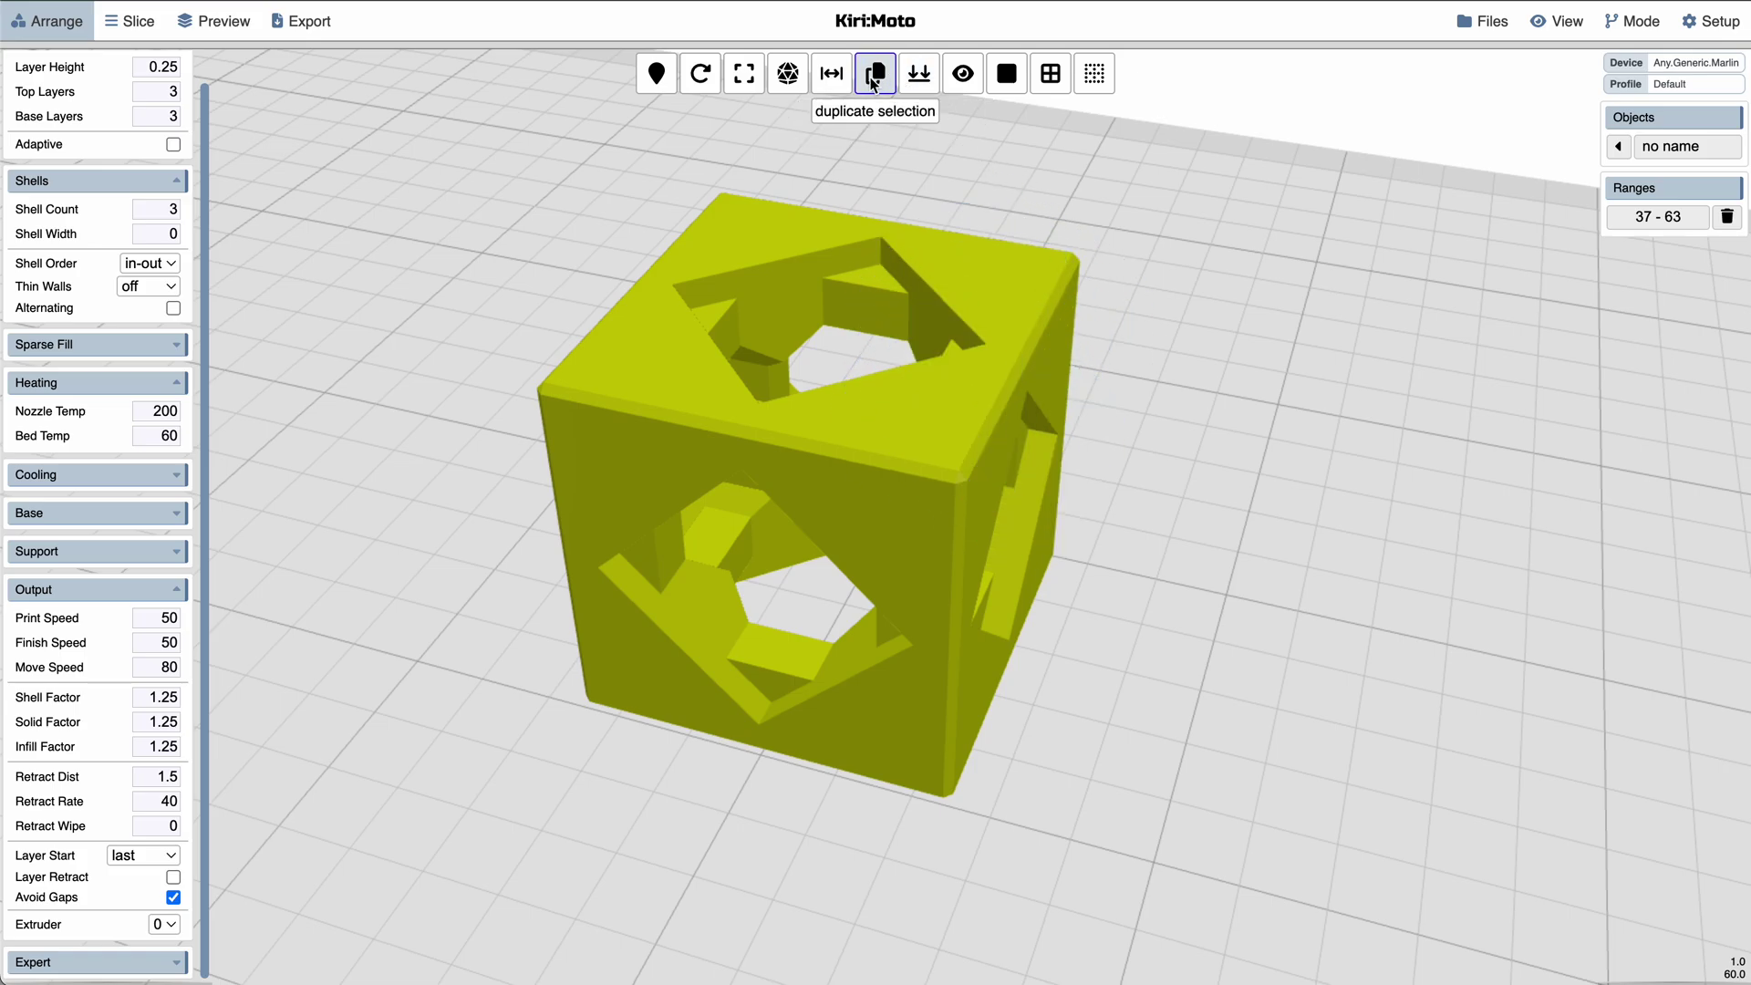
click(793, 79)
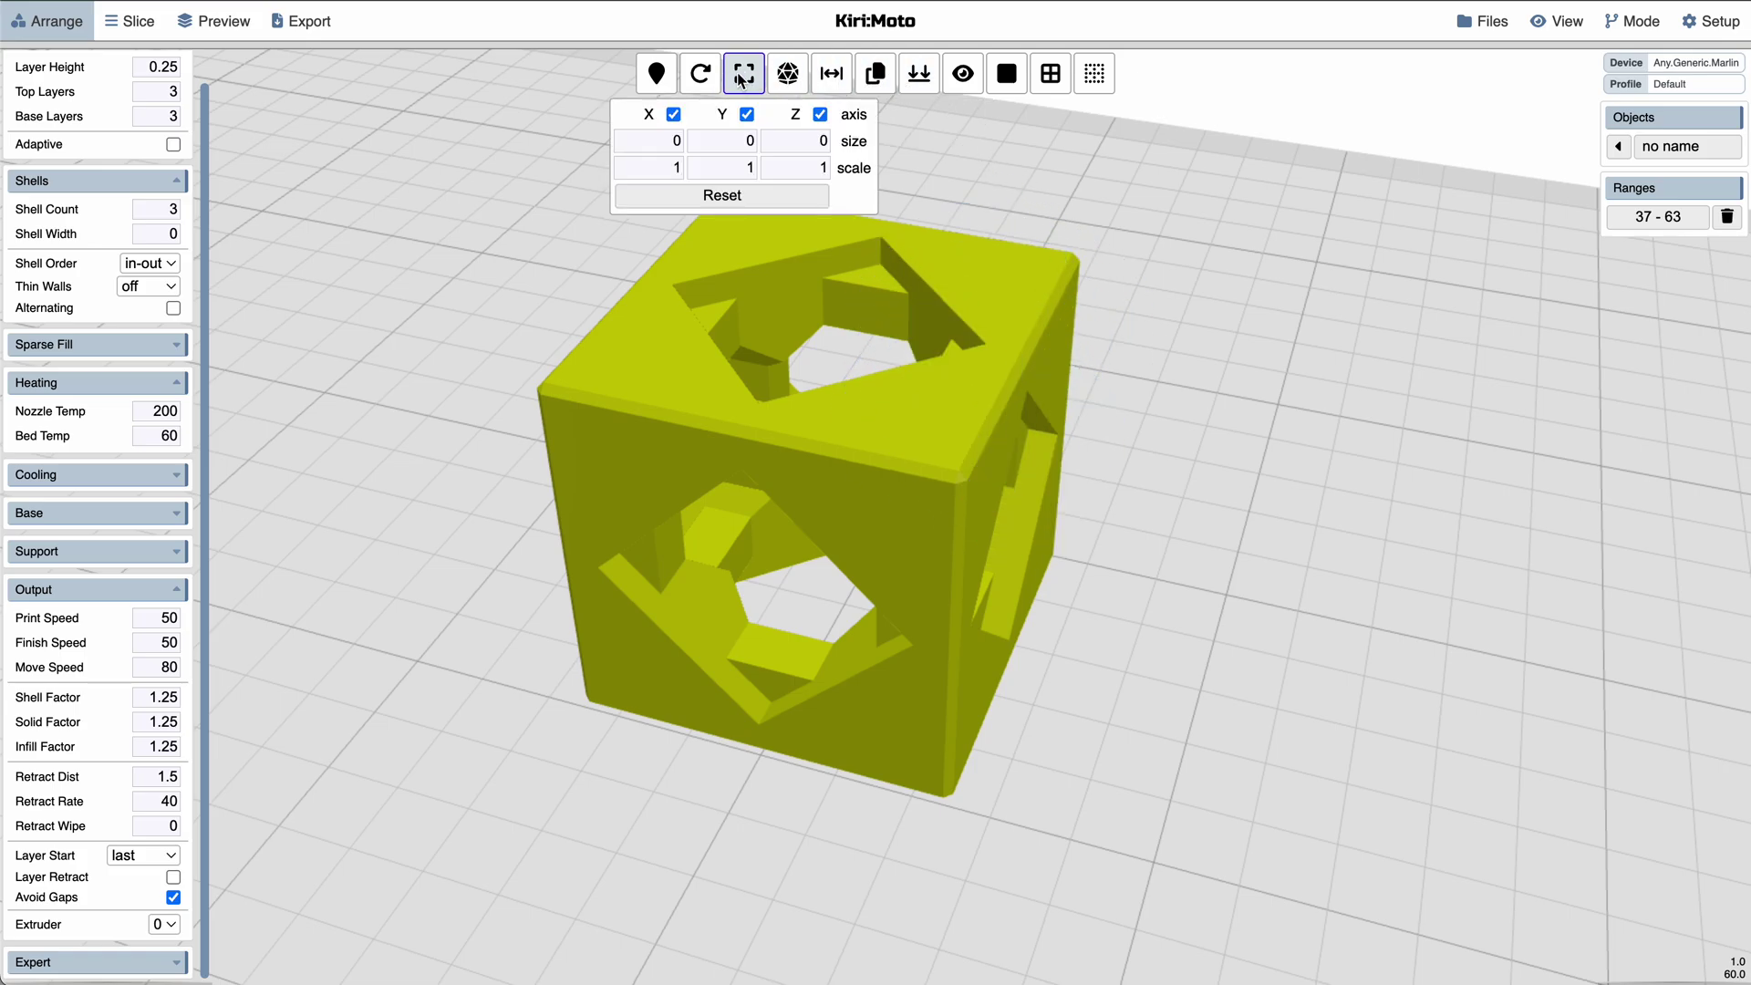
mouse_move(662, 79)
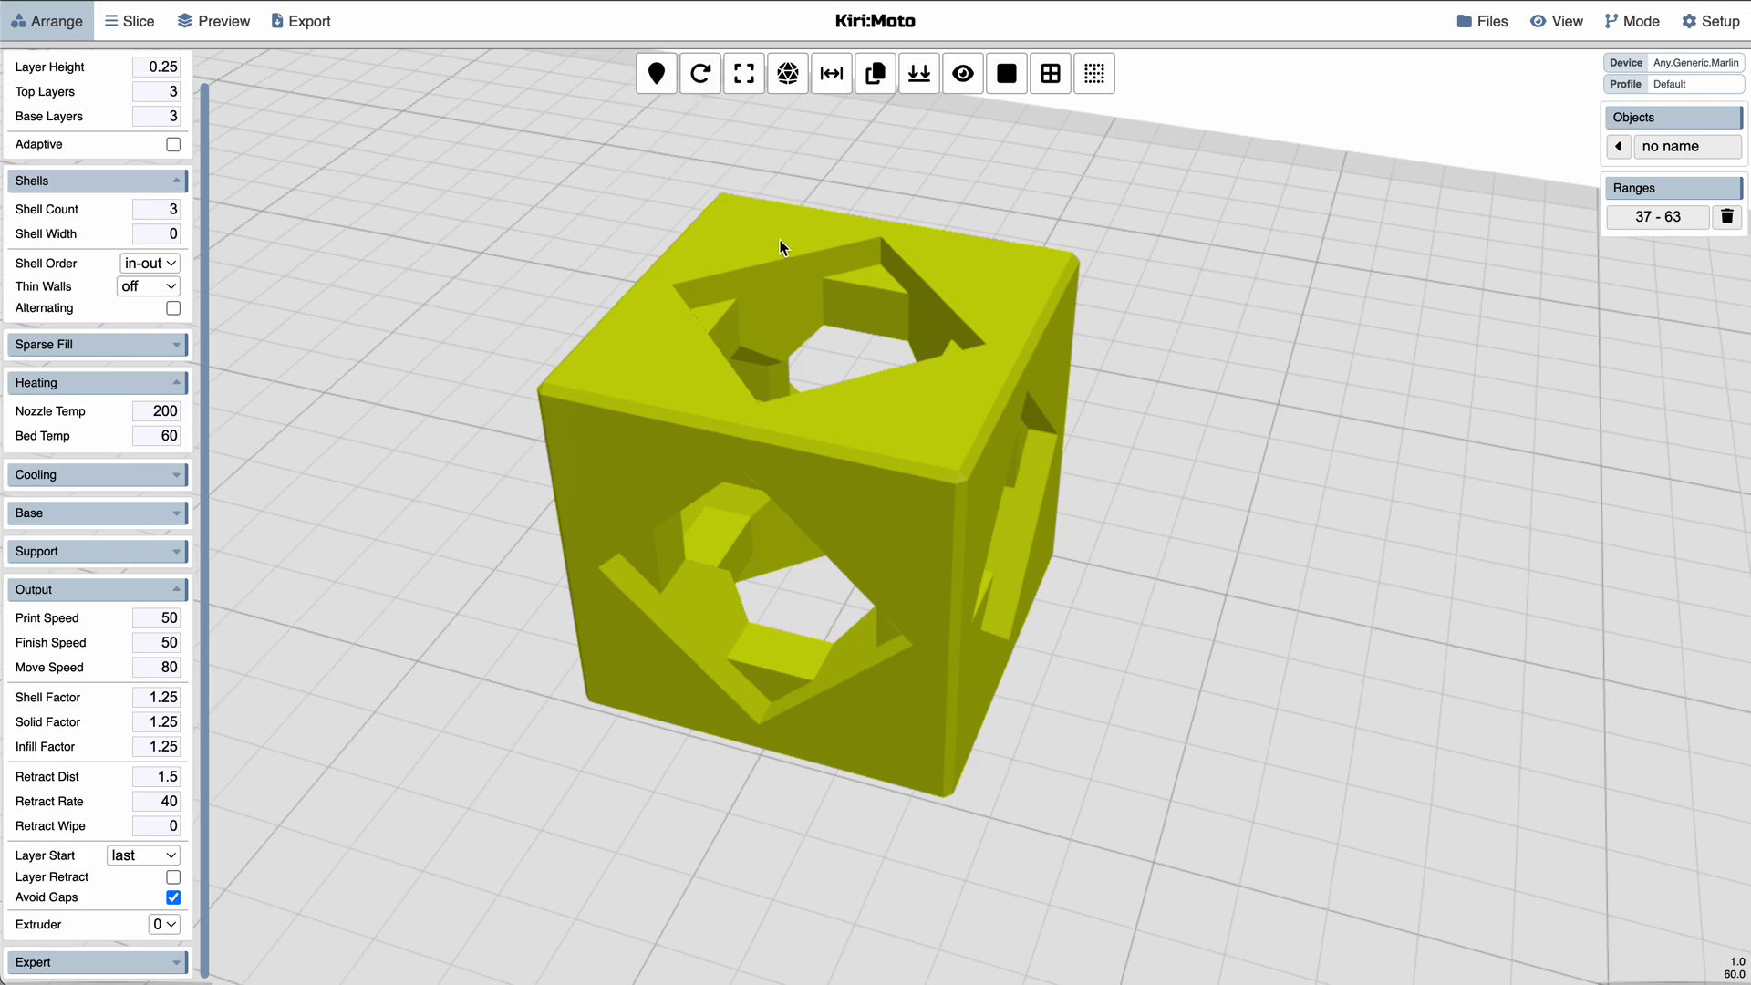
scroll(1096, 397, down, 3)
- Switch the workspace to CNC mode and add a Rough operation
mouse_move(1633, 22)
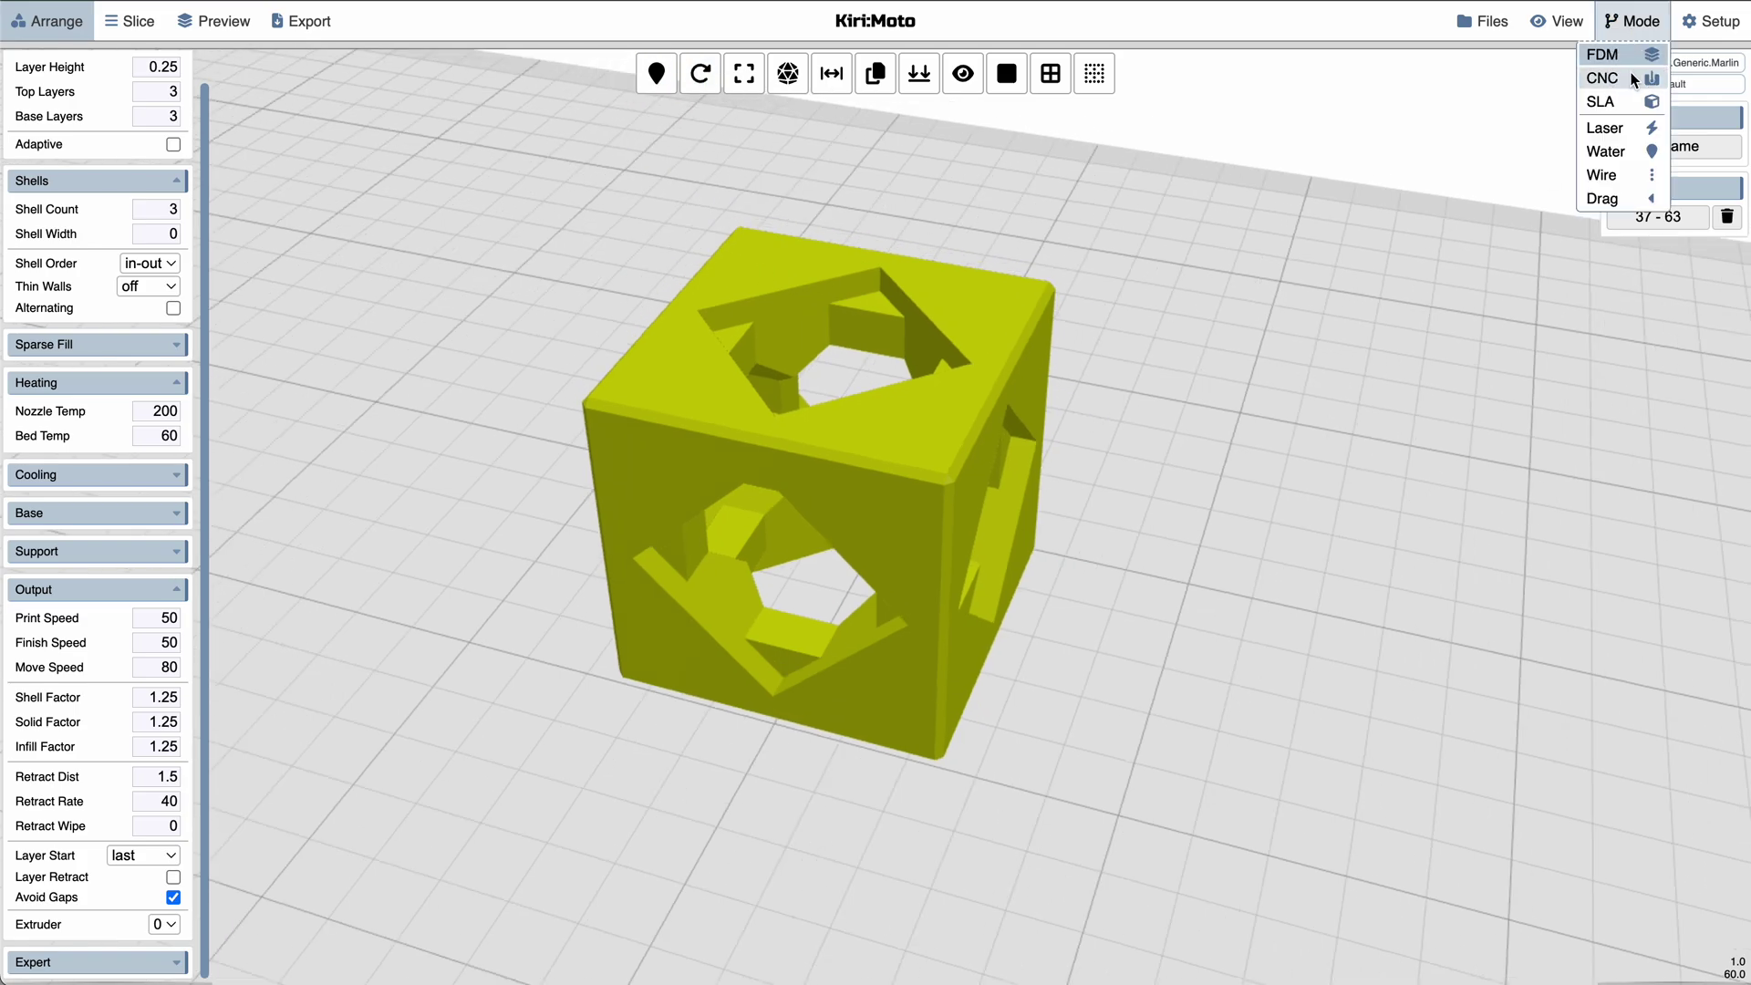
click(1609, 76)
mouse_move(1653, 239)
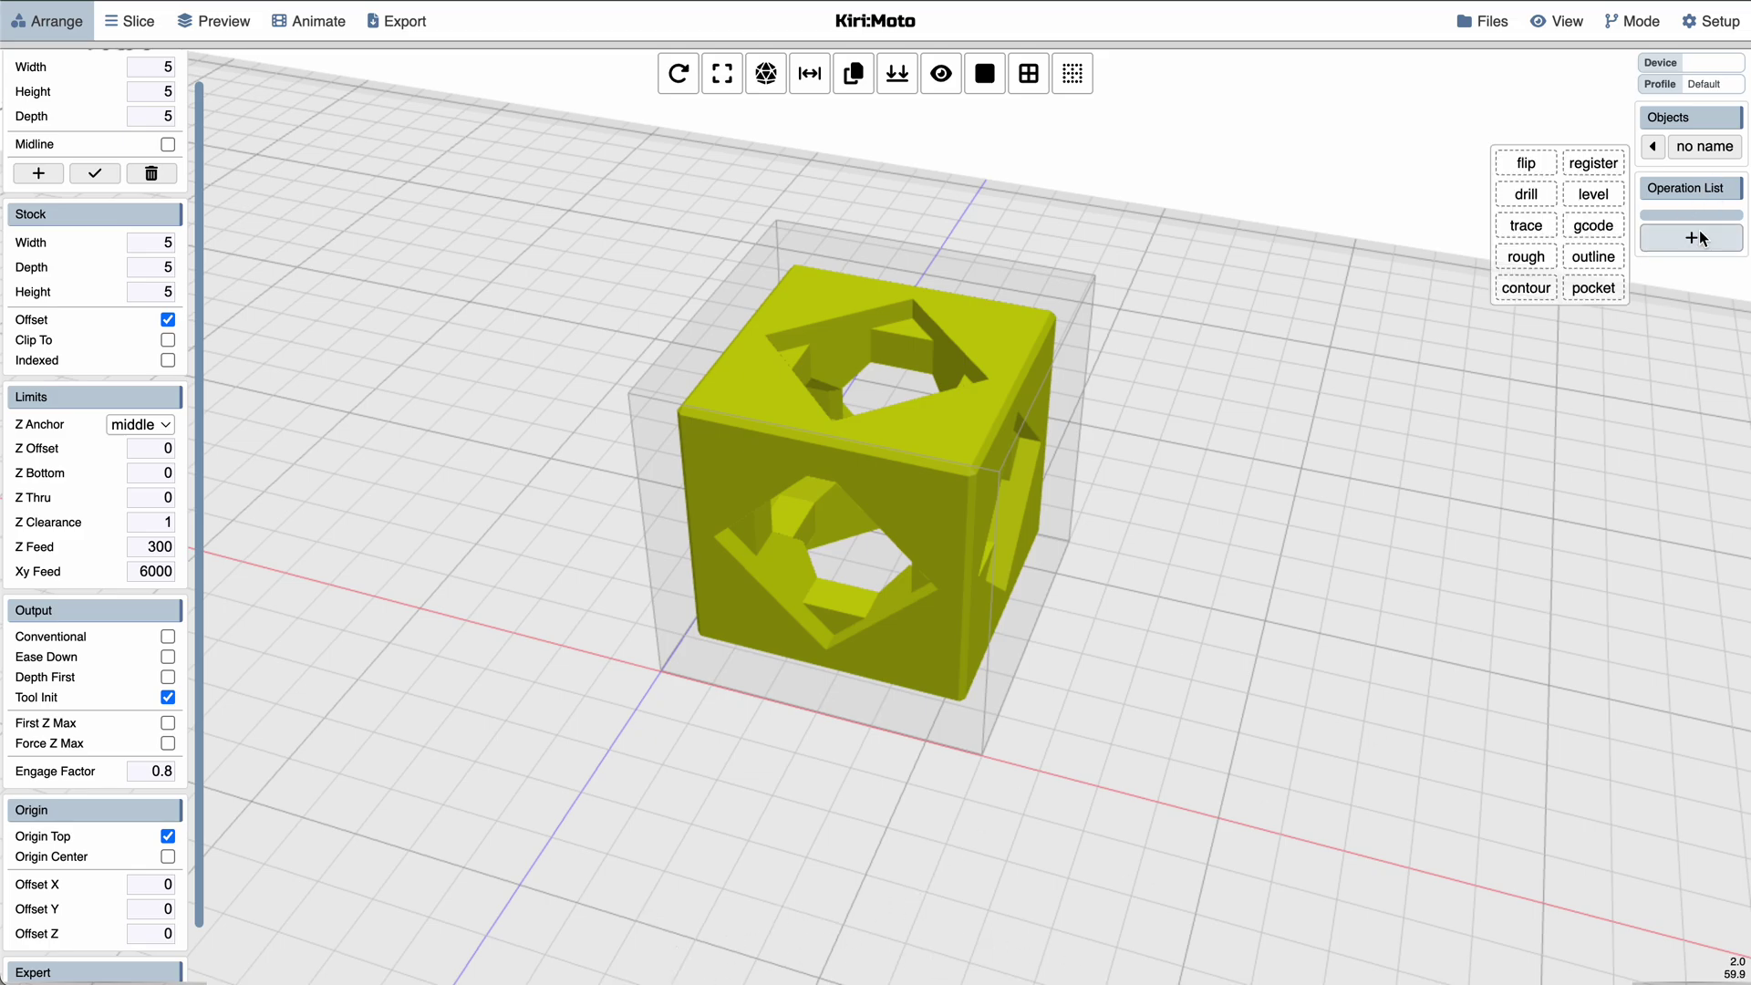
click(1532, 257)
- Add an Outline operation after Rough and drag the divider bar to test reordering
mouse_move(1691, 271)
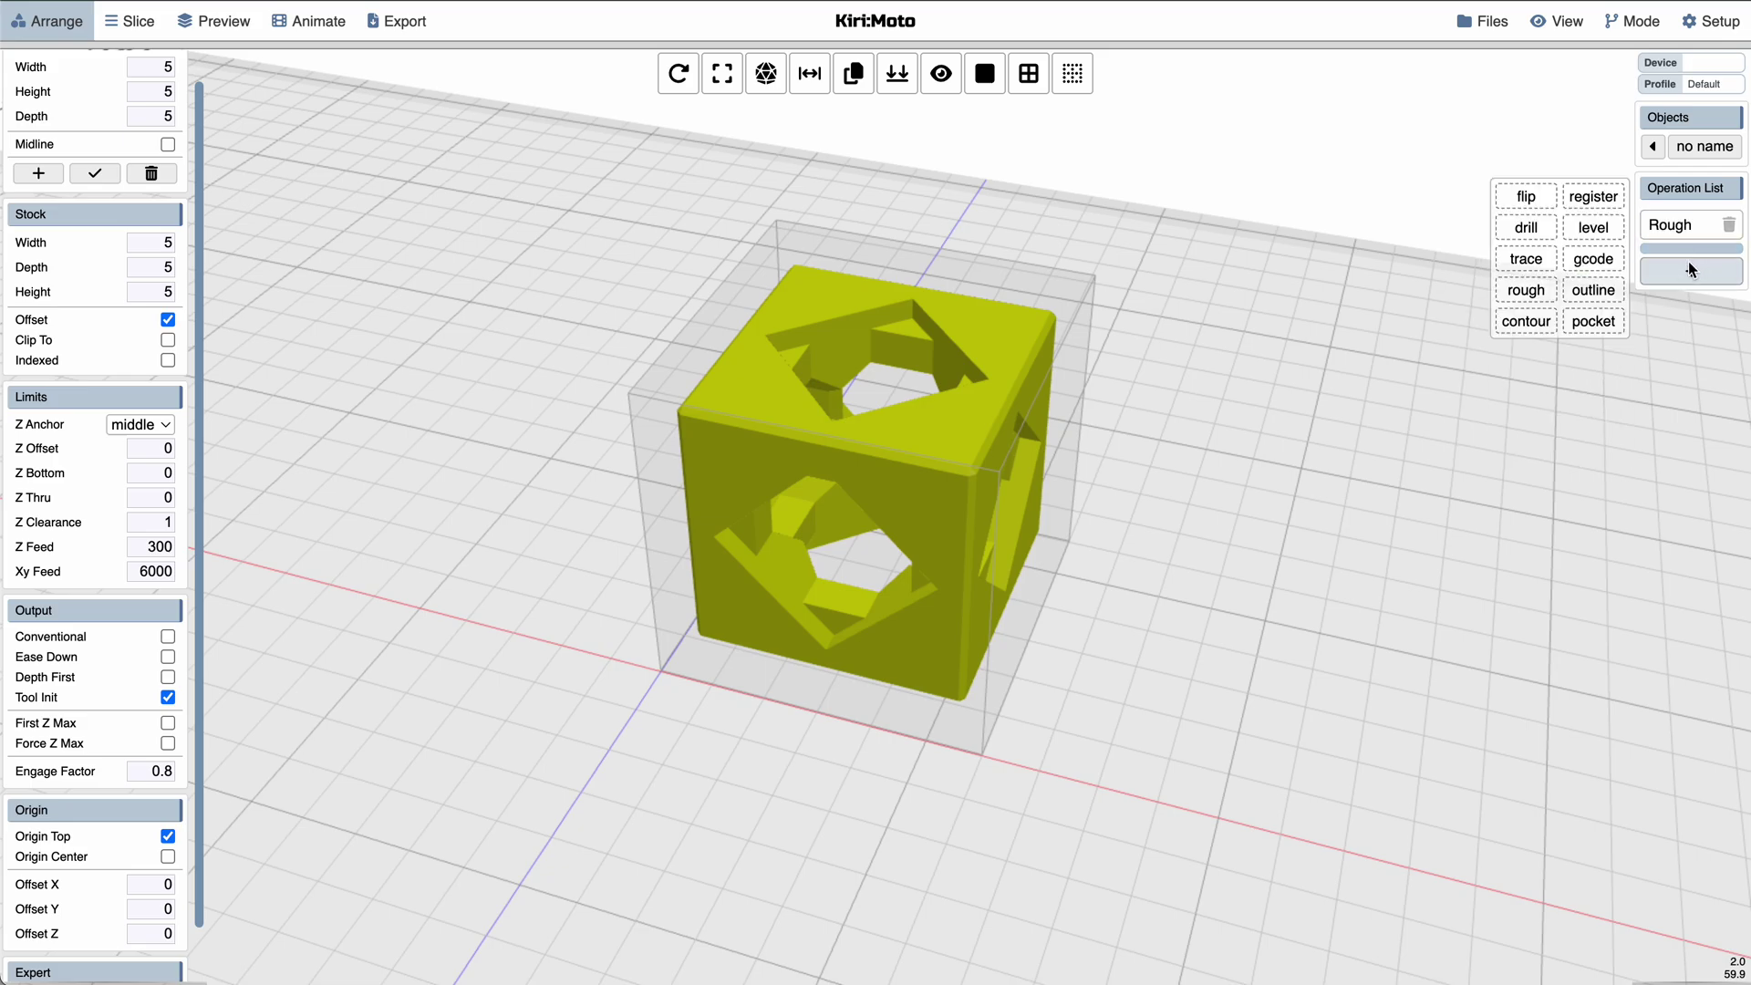
click(1608, 288)
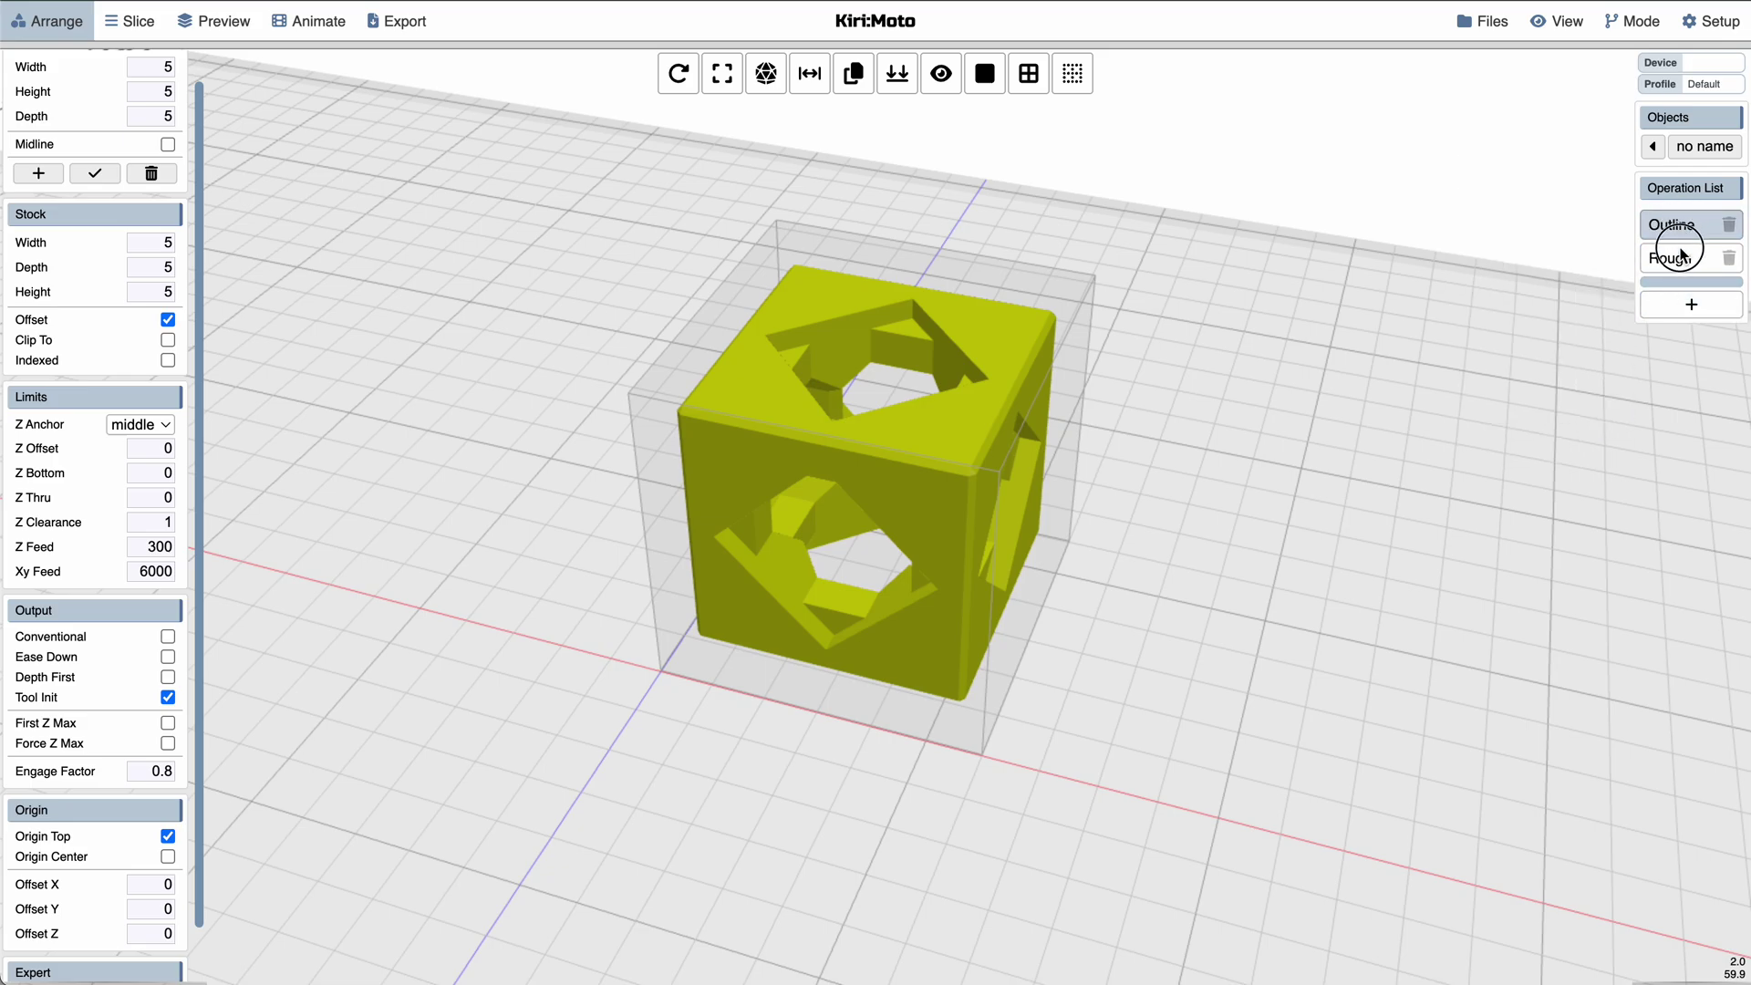
mouse_move(1686, 235)
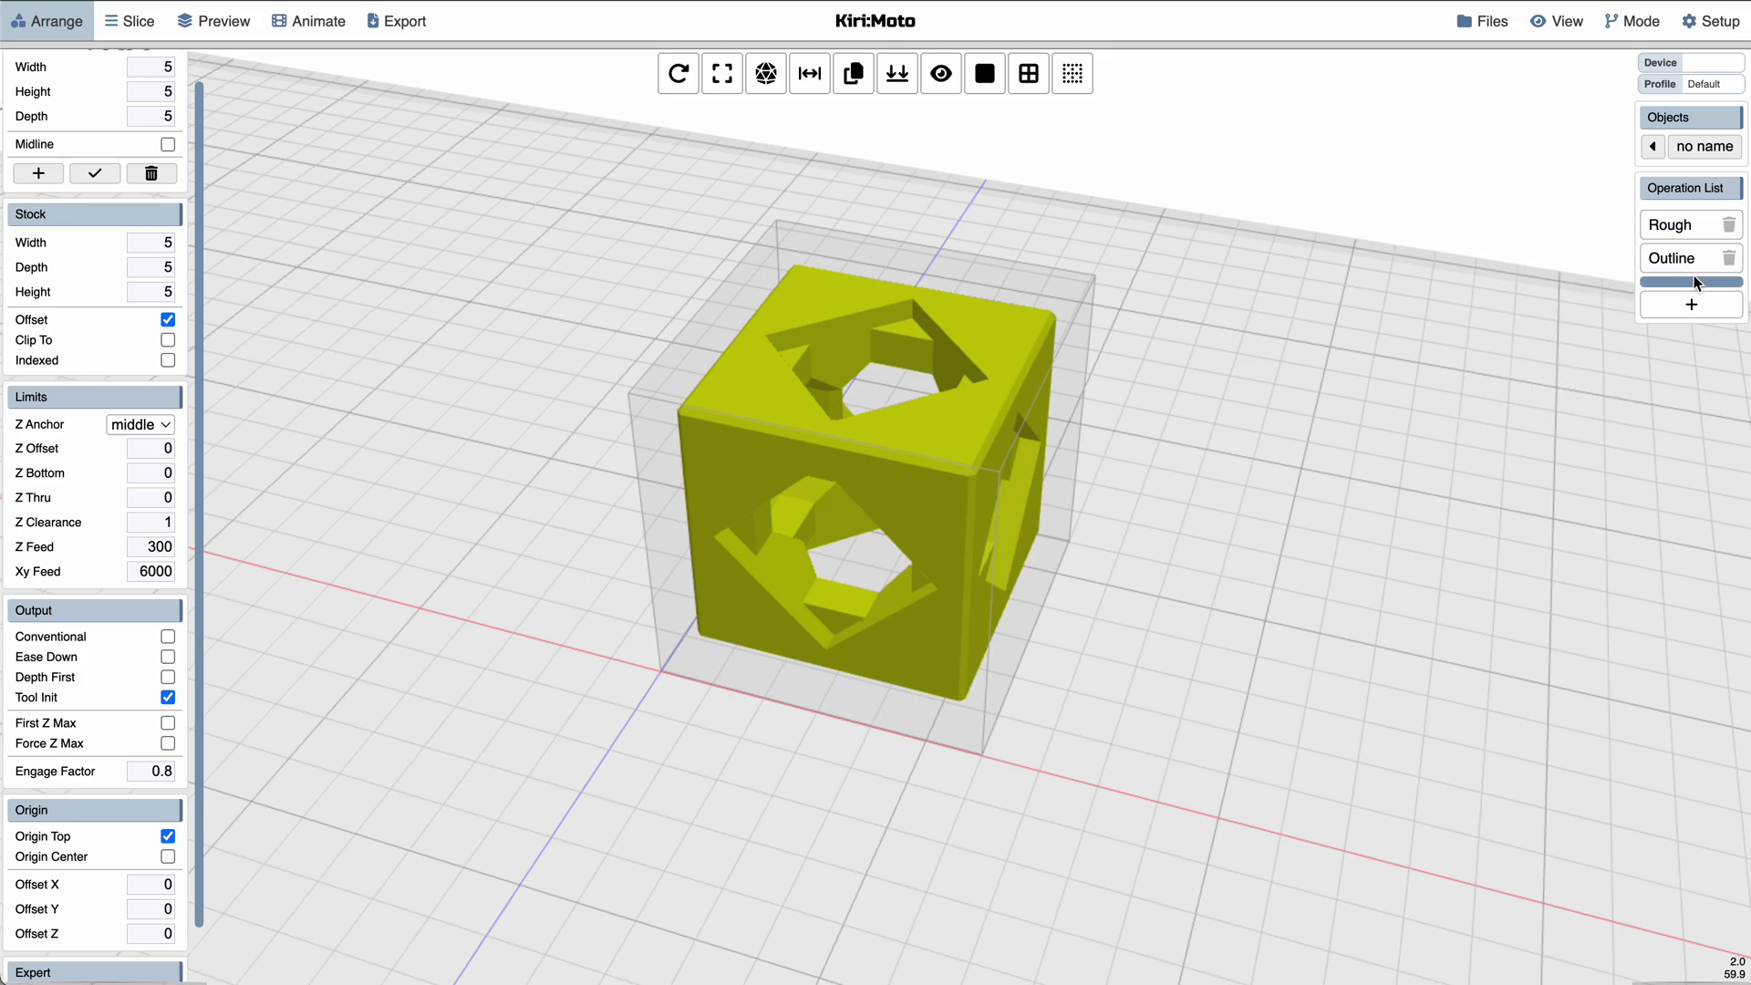
mouse_move(1695, 279)
mouse_down()
mouse_move(1704, 235)
mouse_move(1715, 281)
mouse_up()
- Zoom and orbit around the stock box, then show the Kiri:Moto menu with version 4.0.4
mouse_move(1712, 297)
scroll(910, 568, up, 5)
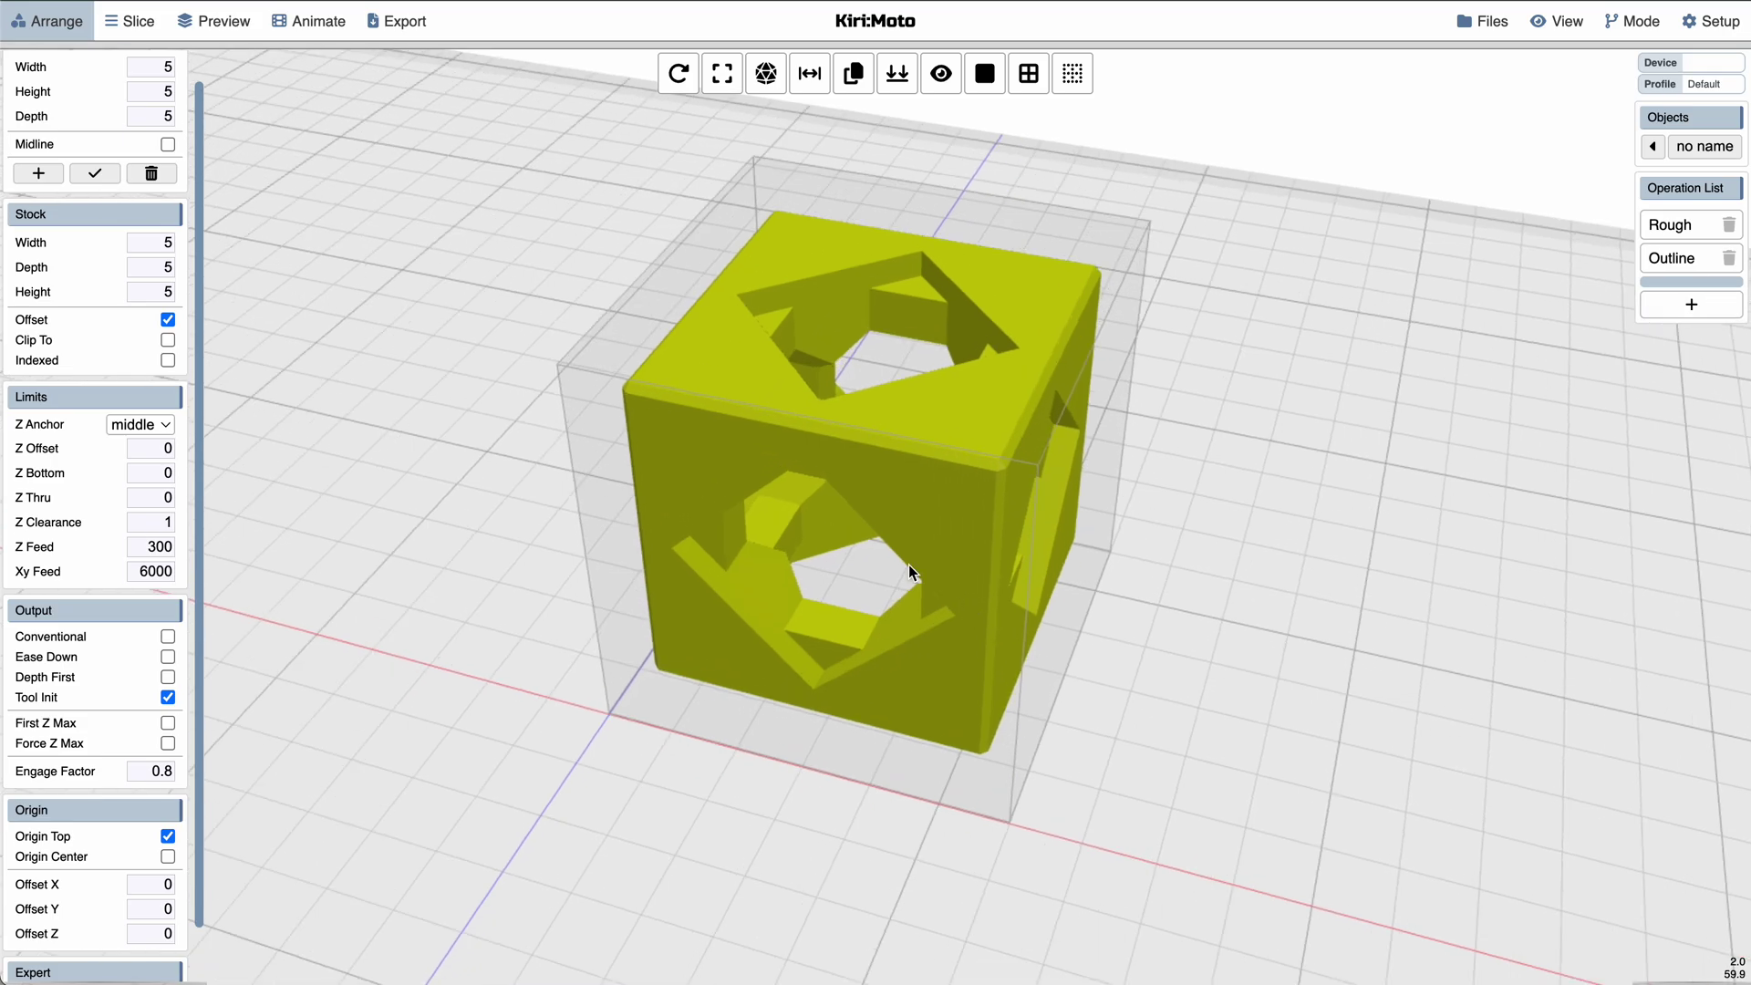
scroll(840, 544, down, 7)
scroll(912, 534, up, 3)
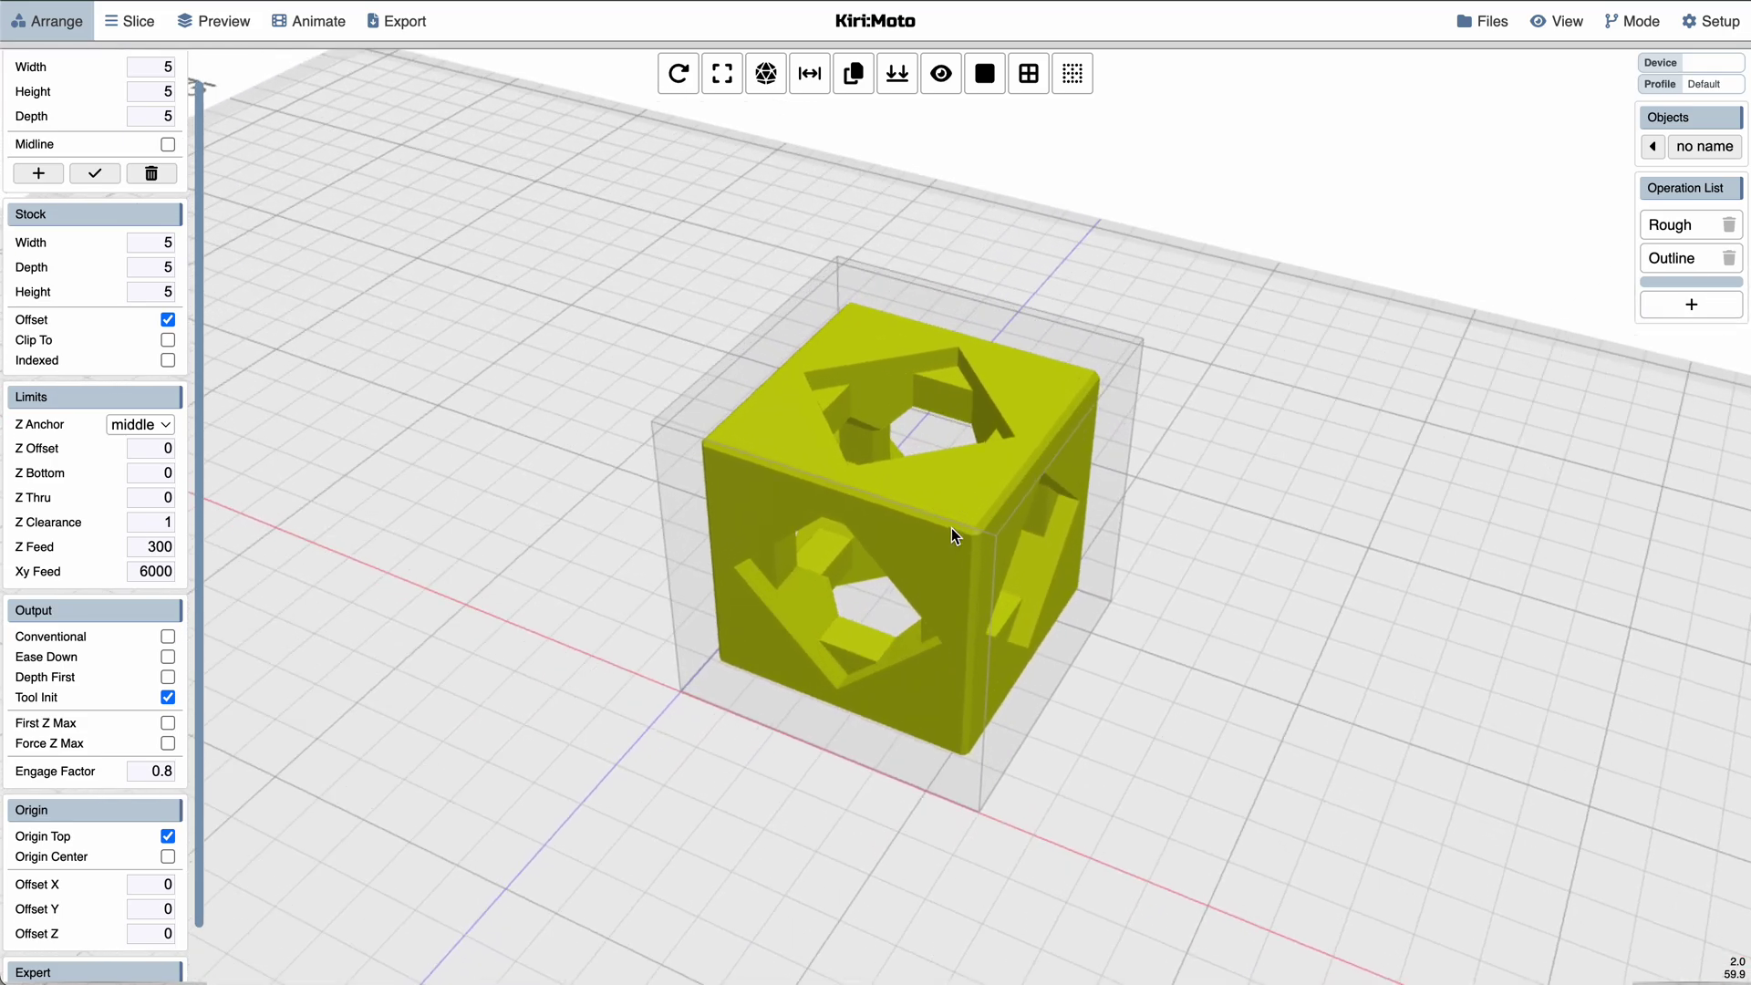
scroll(951, 527, up, 3)
right_drag(923, 494, 910, 473)
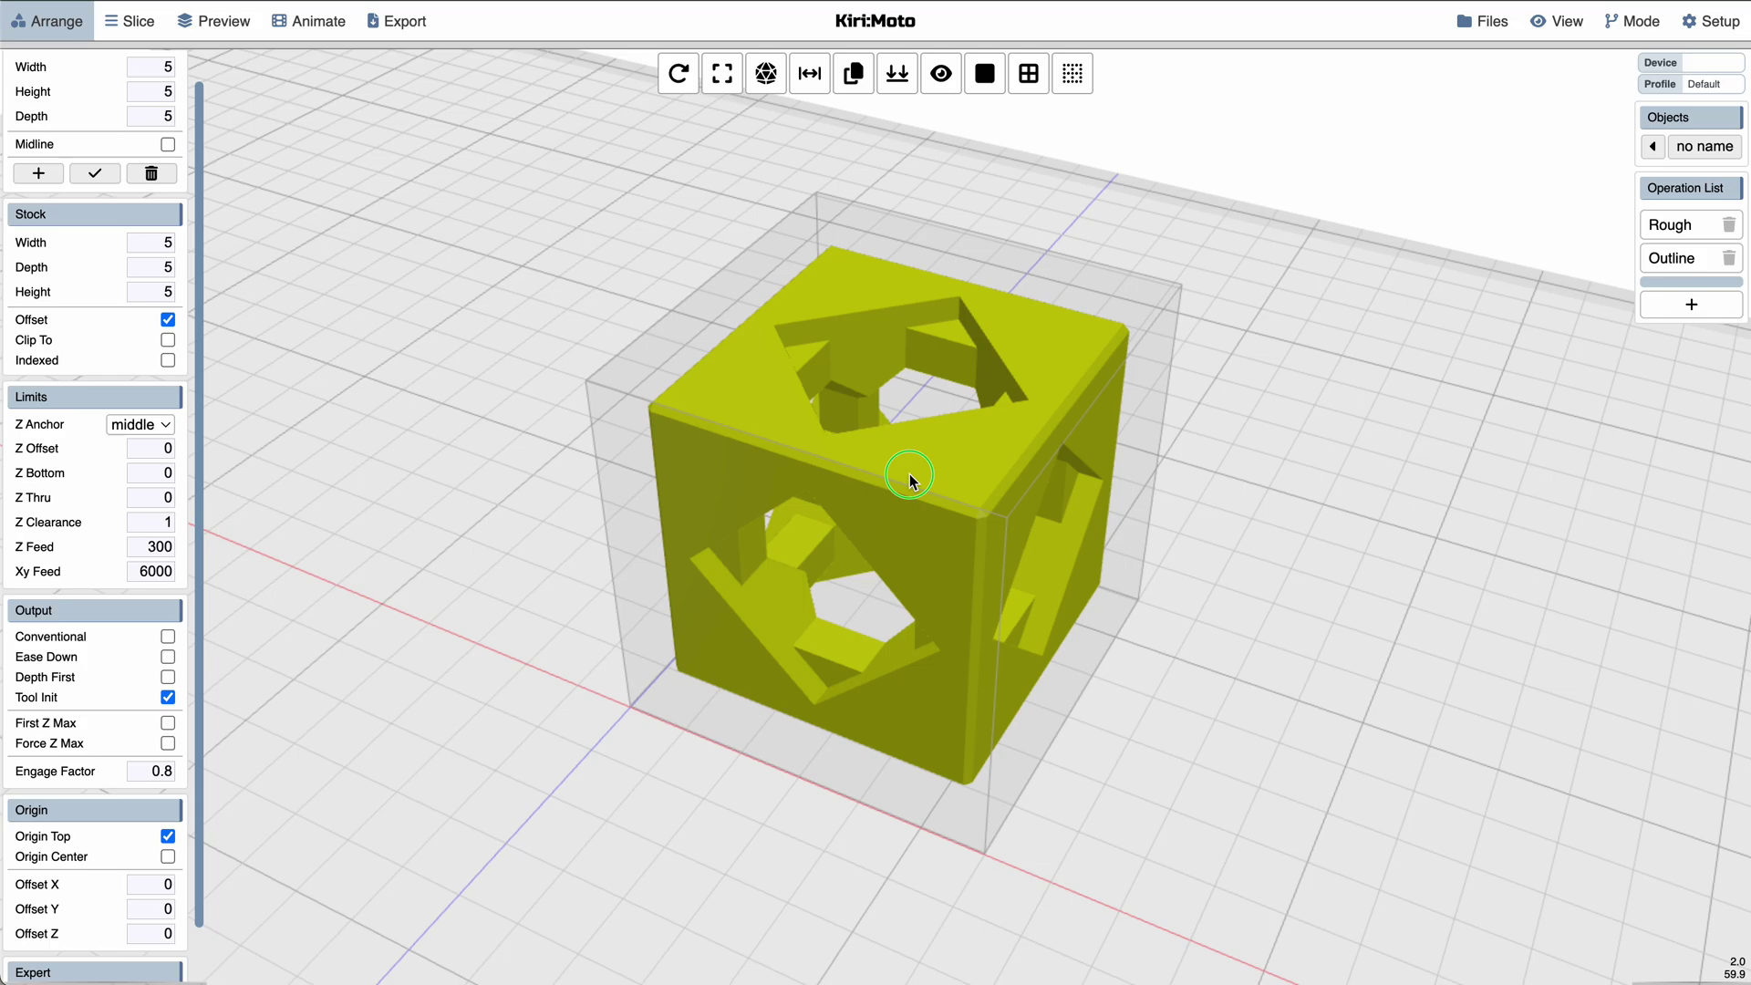
drag(899, 477, 901, 420)
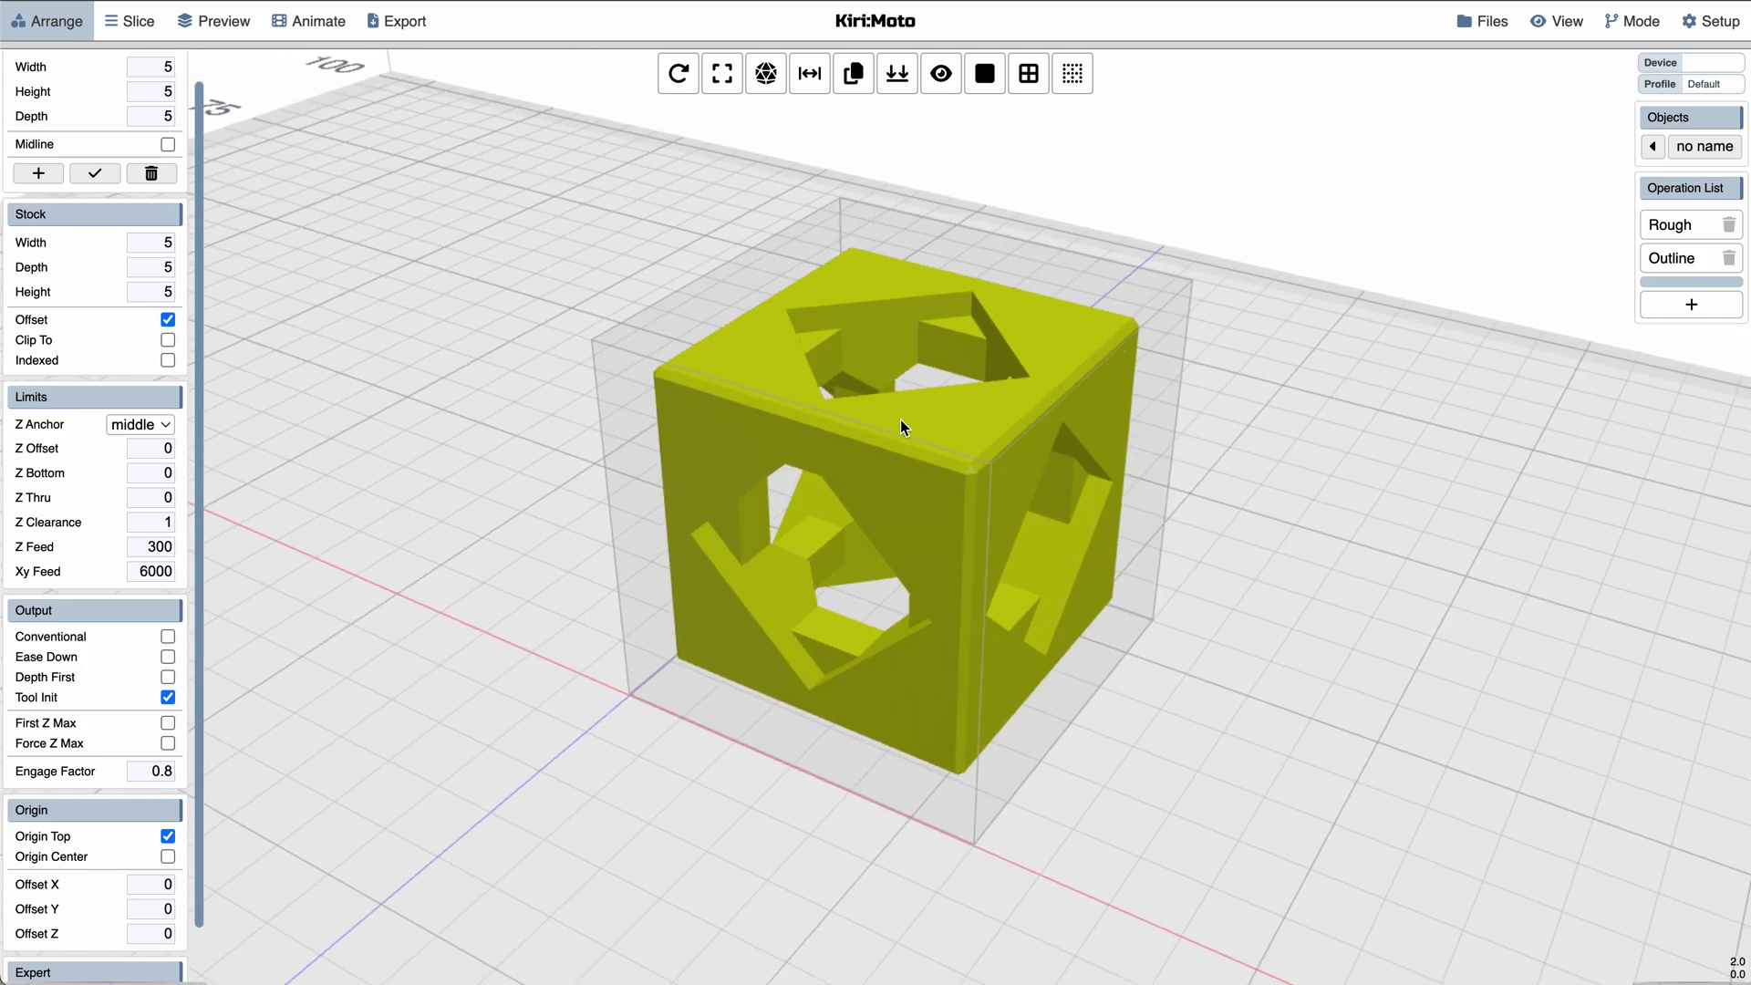
drag(901, 421, 906, 441)
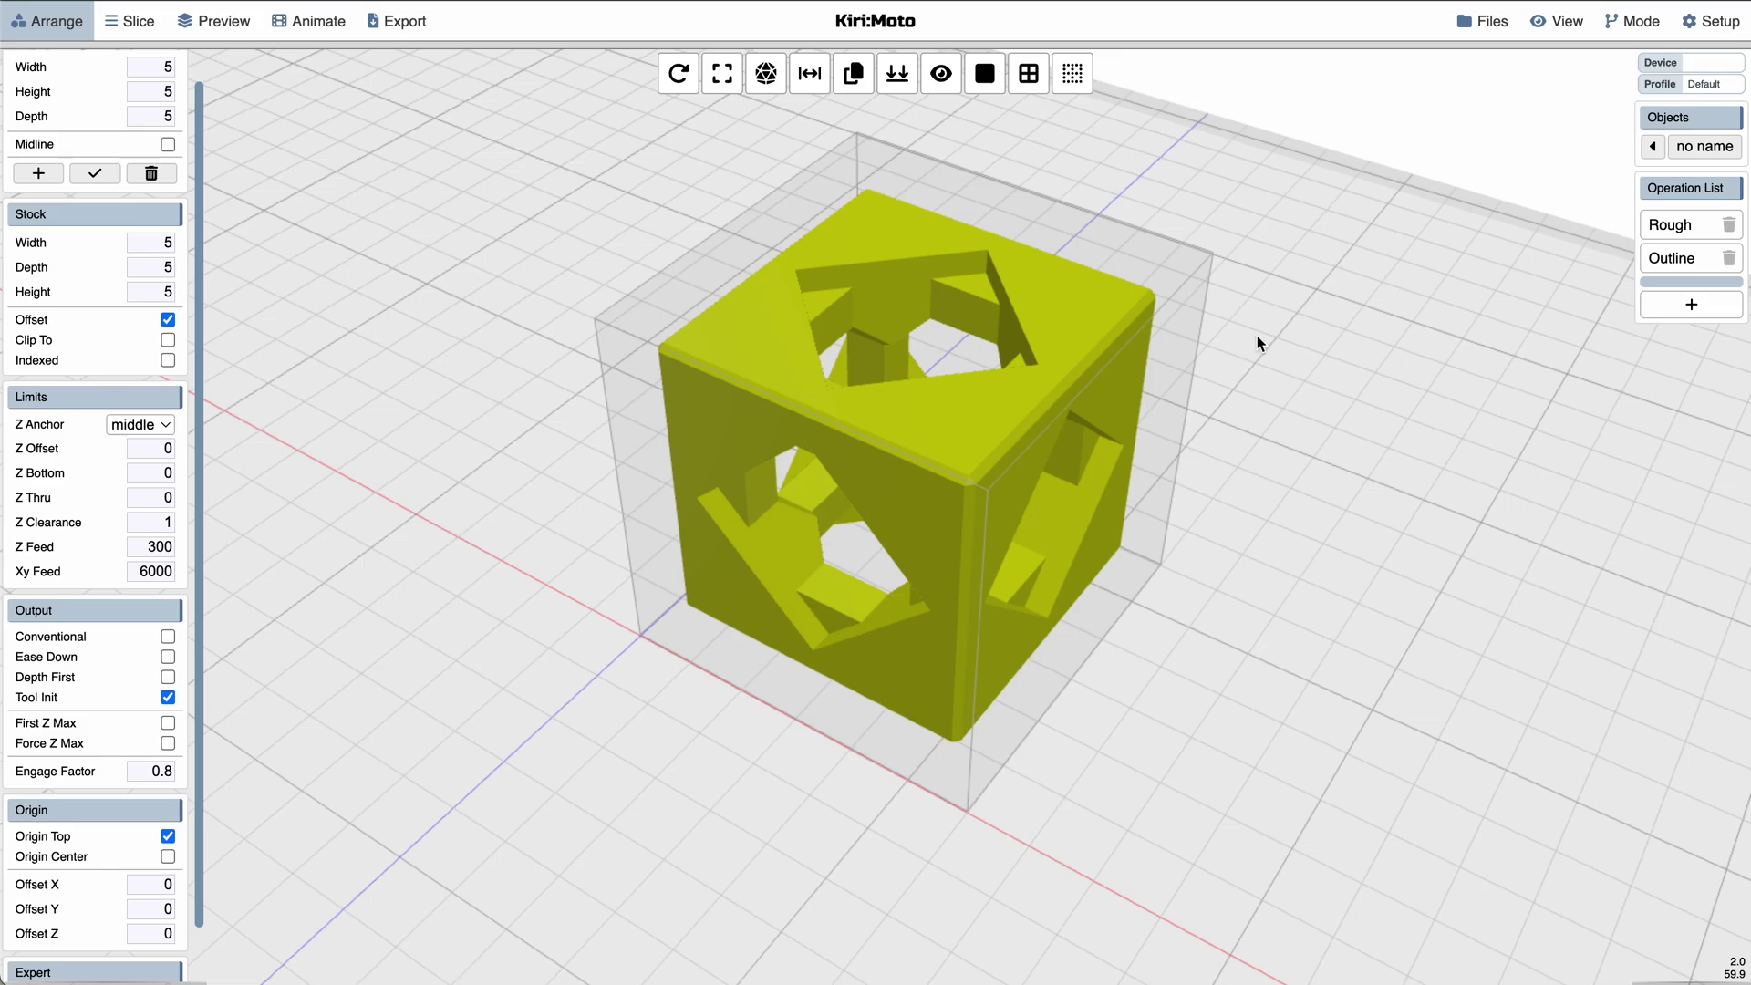
drag(1256, 336, 1187, 402)
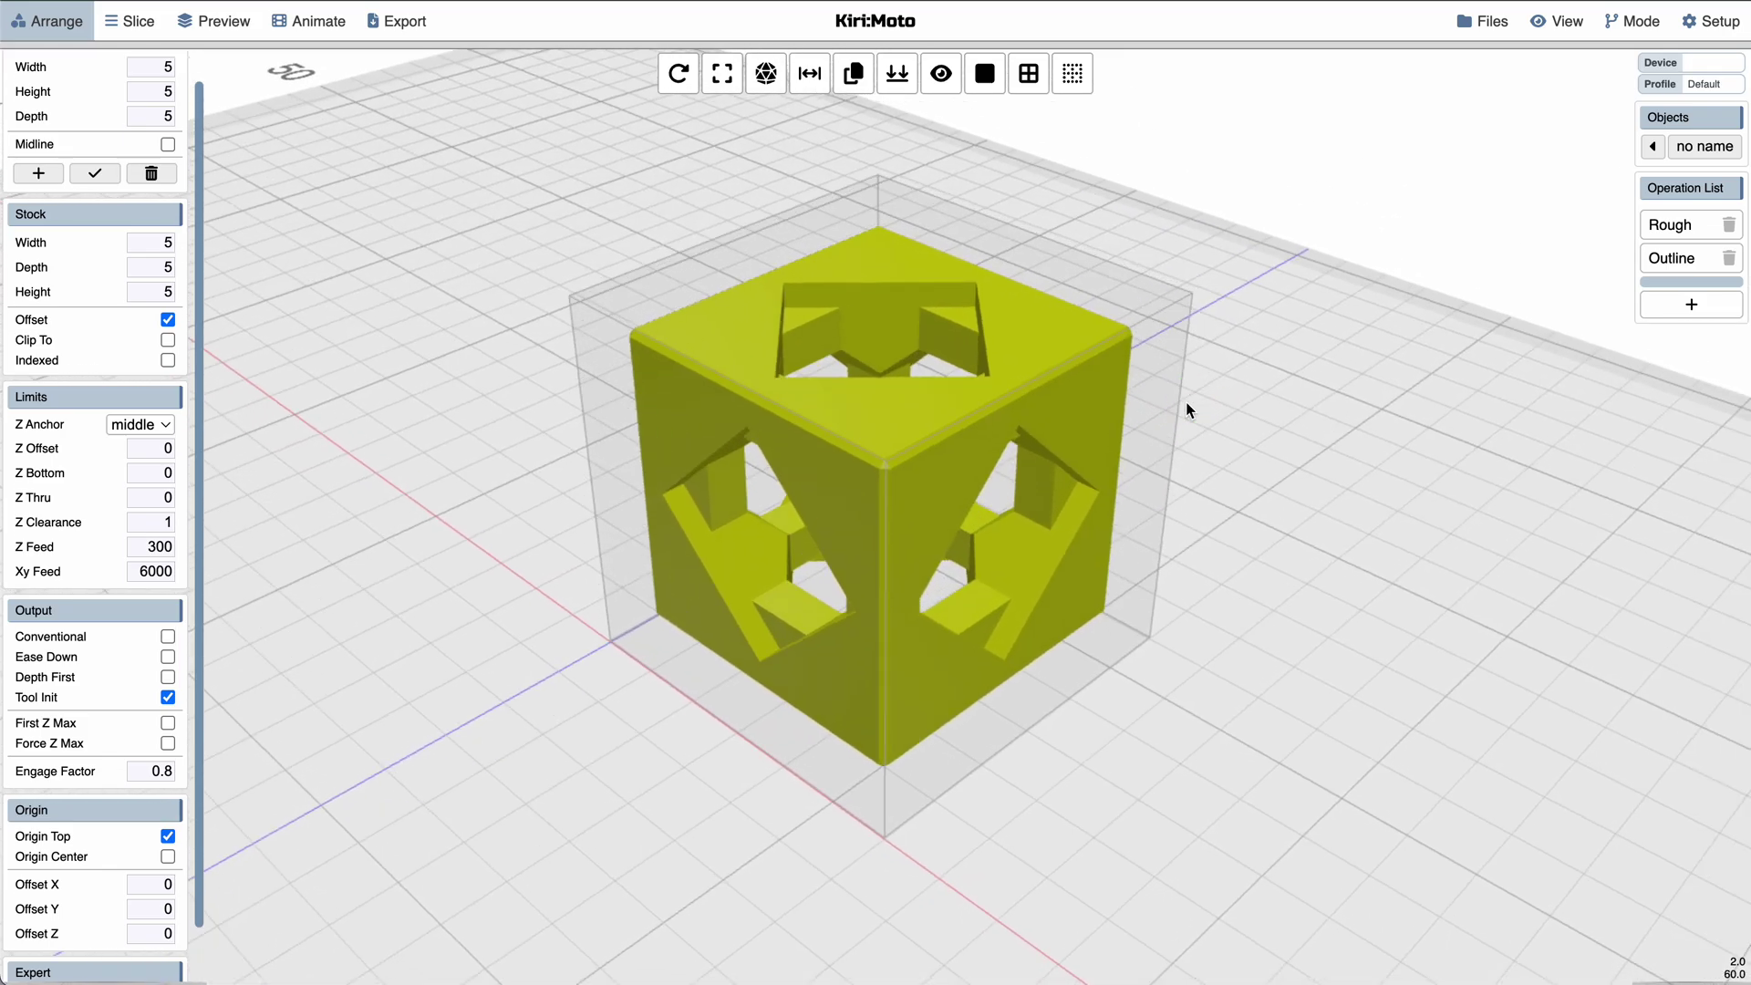
mouse_move(918, 32)
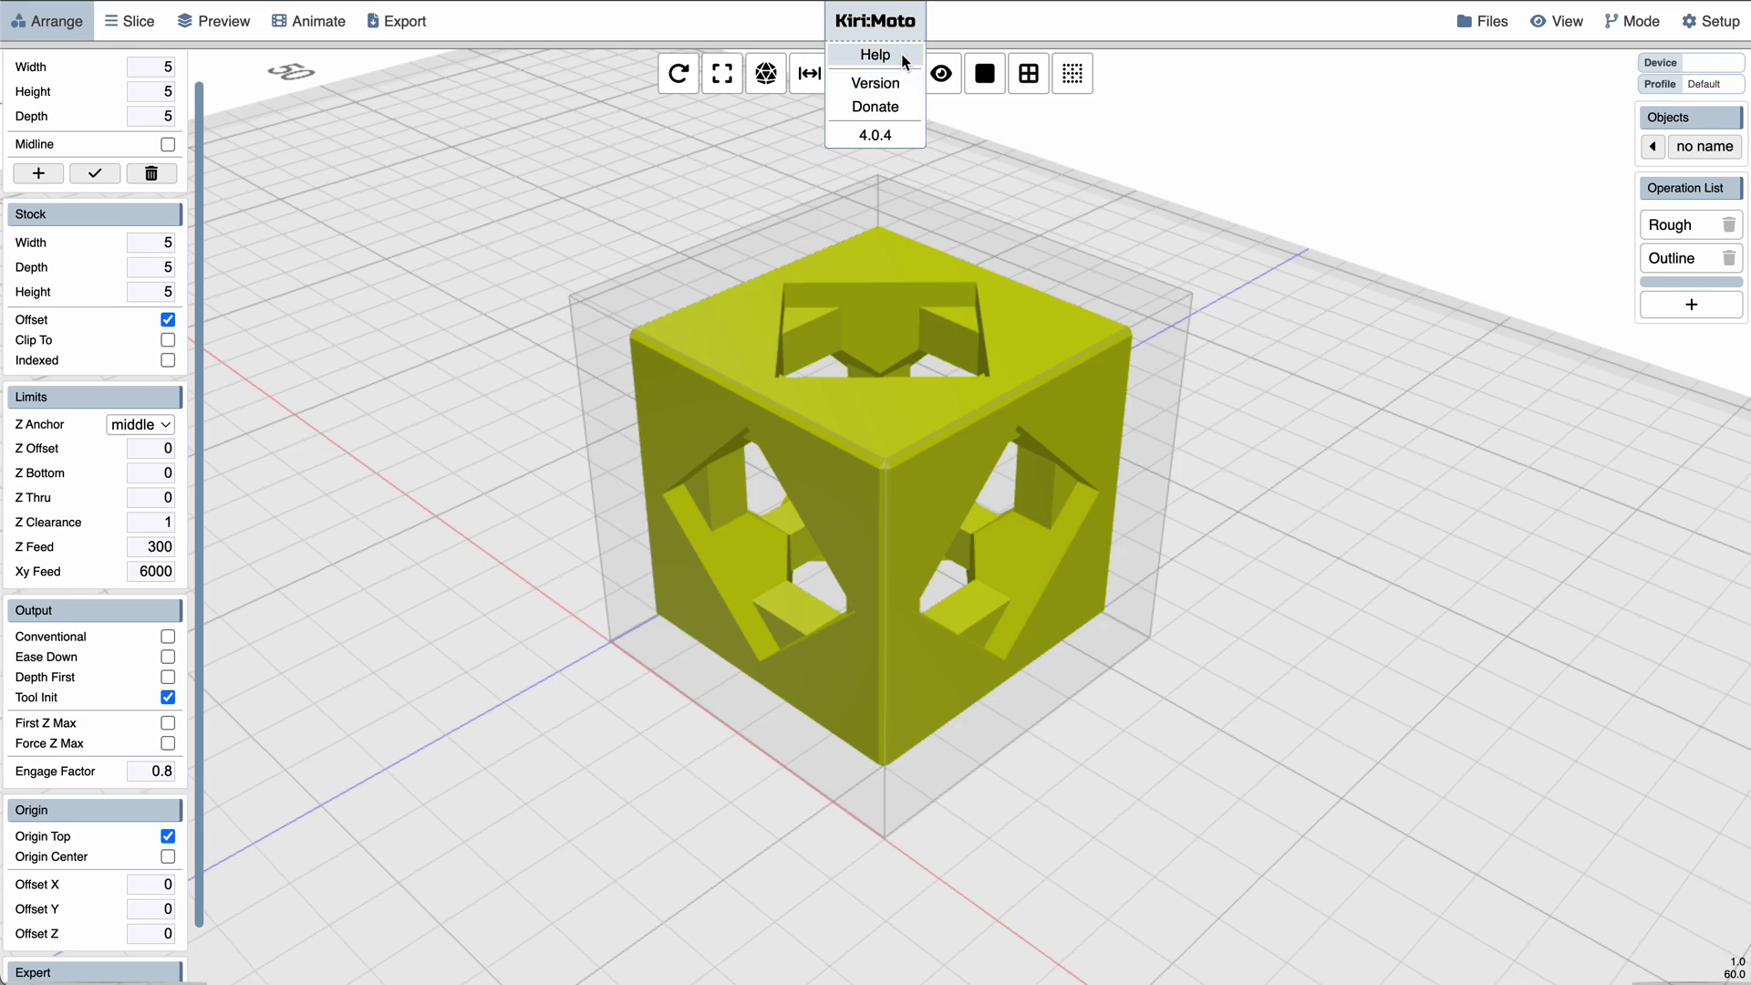
- Review the Kiri:Moto Help links, close them, and zoom and pan the cube view
click(901, 53)
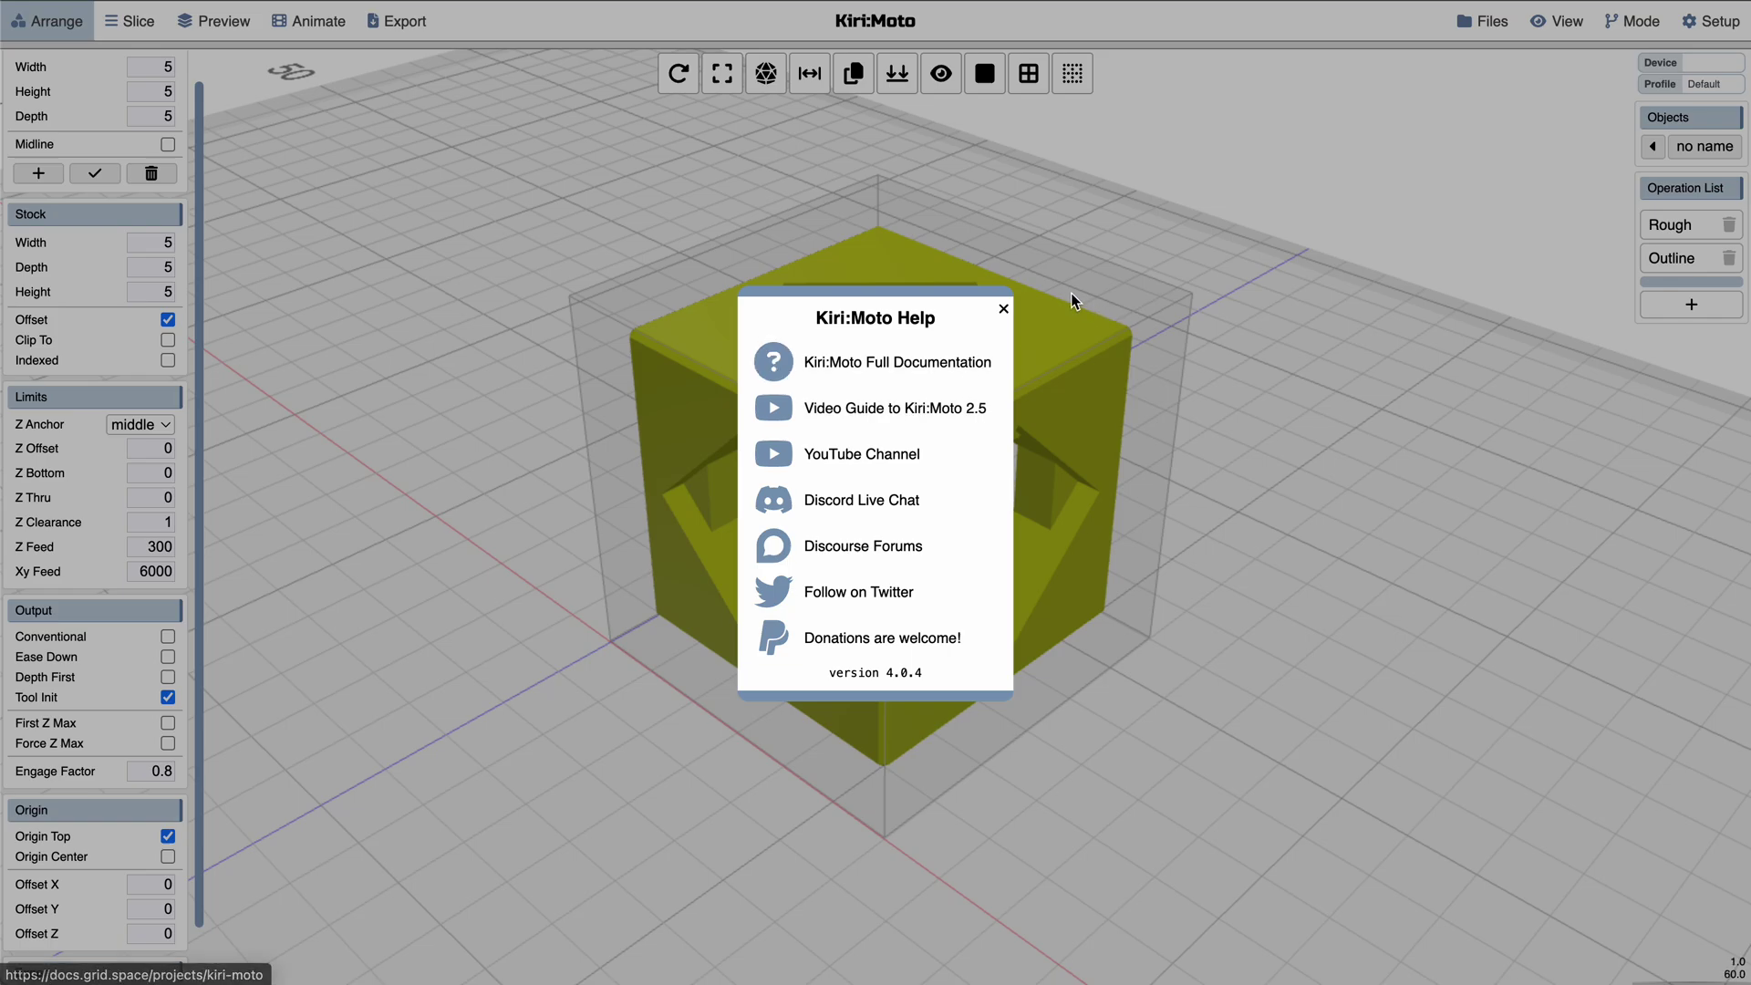
click(677, 157)
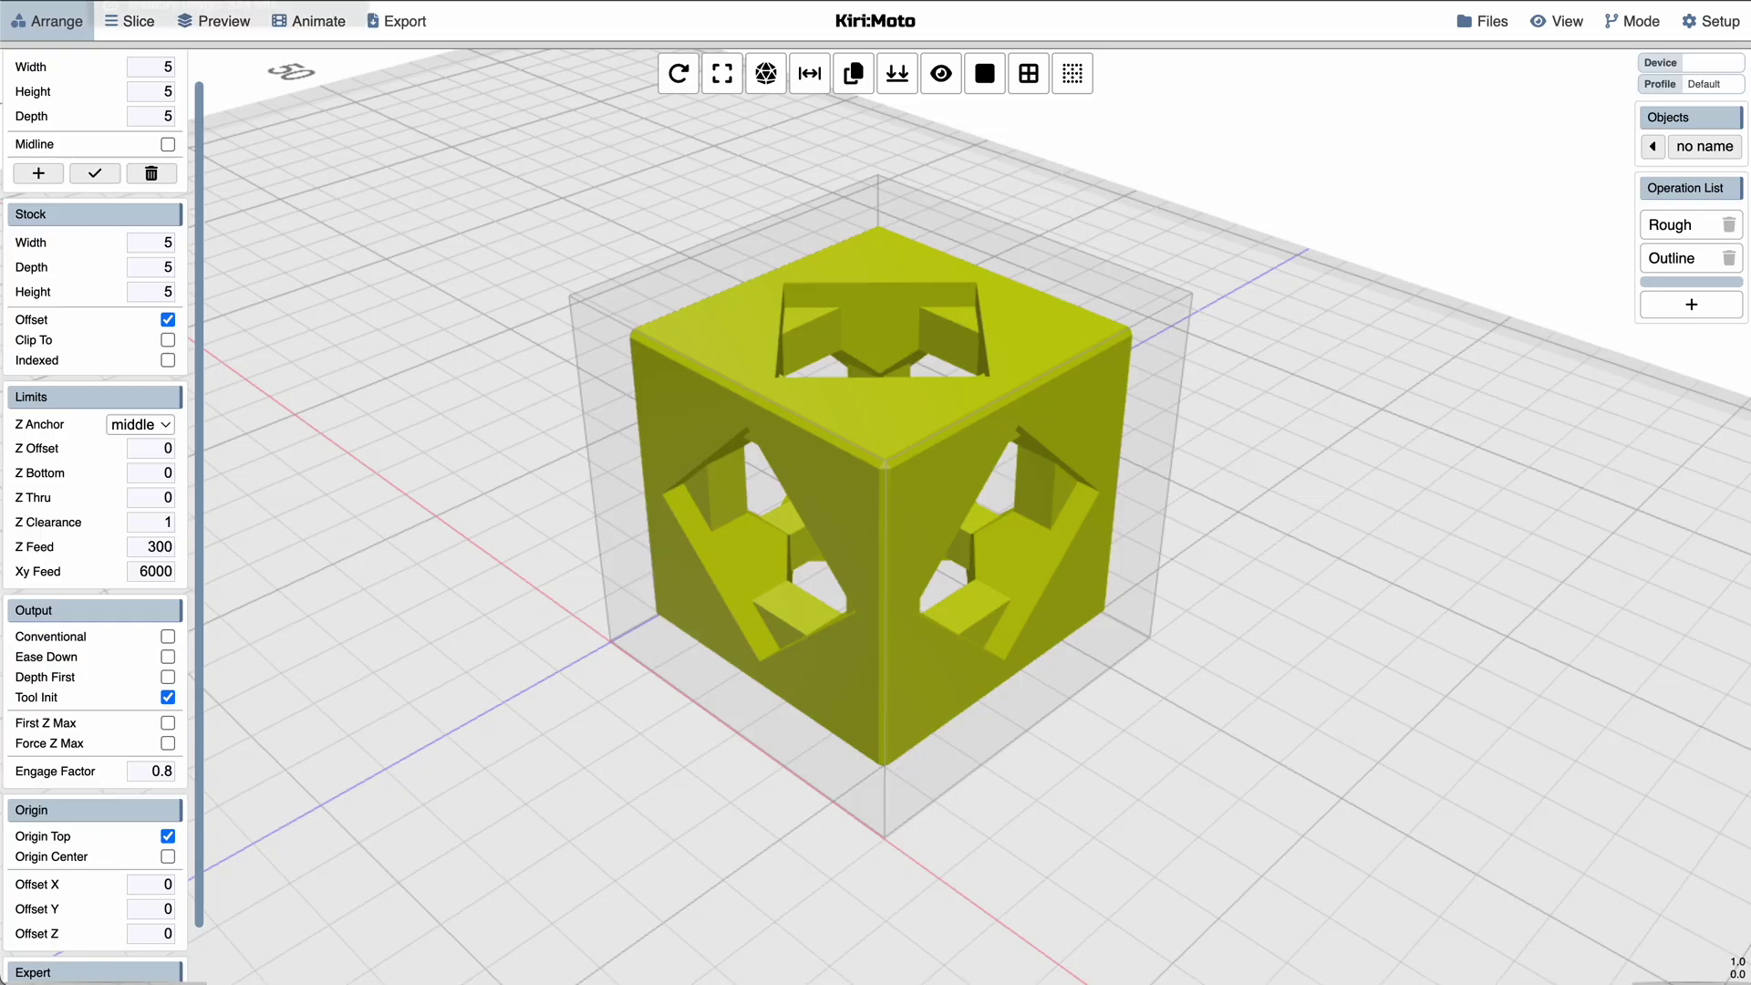
scroll(1014, 401, up, 3)
right_drag(1129, 429, 1142, 434)
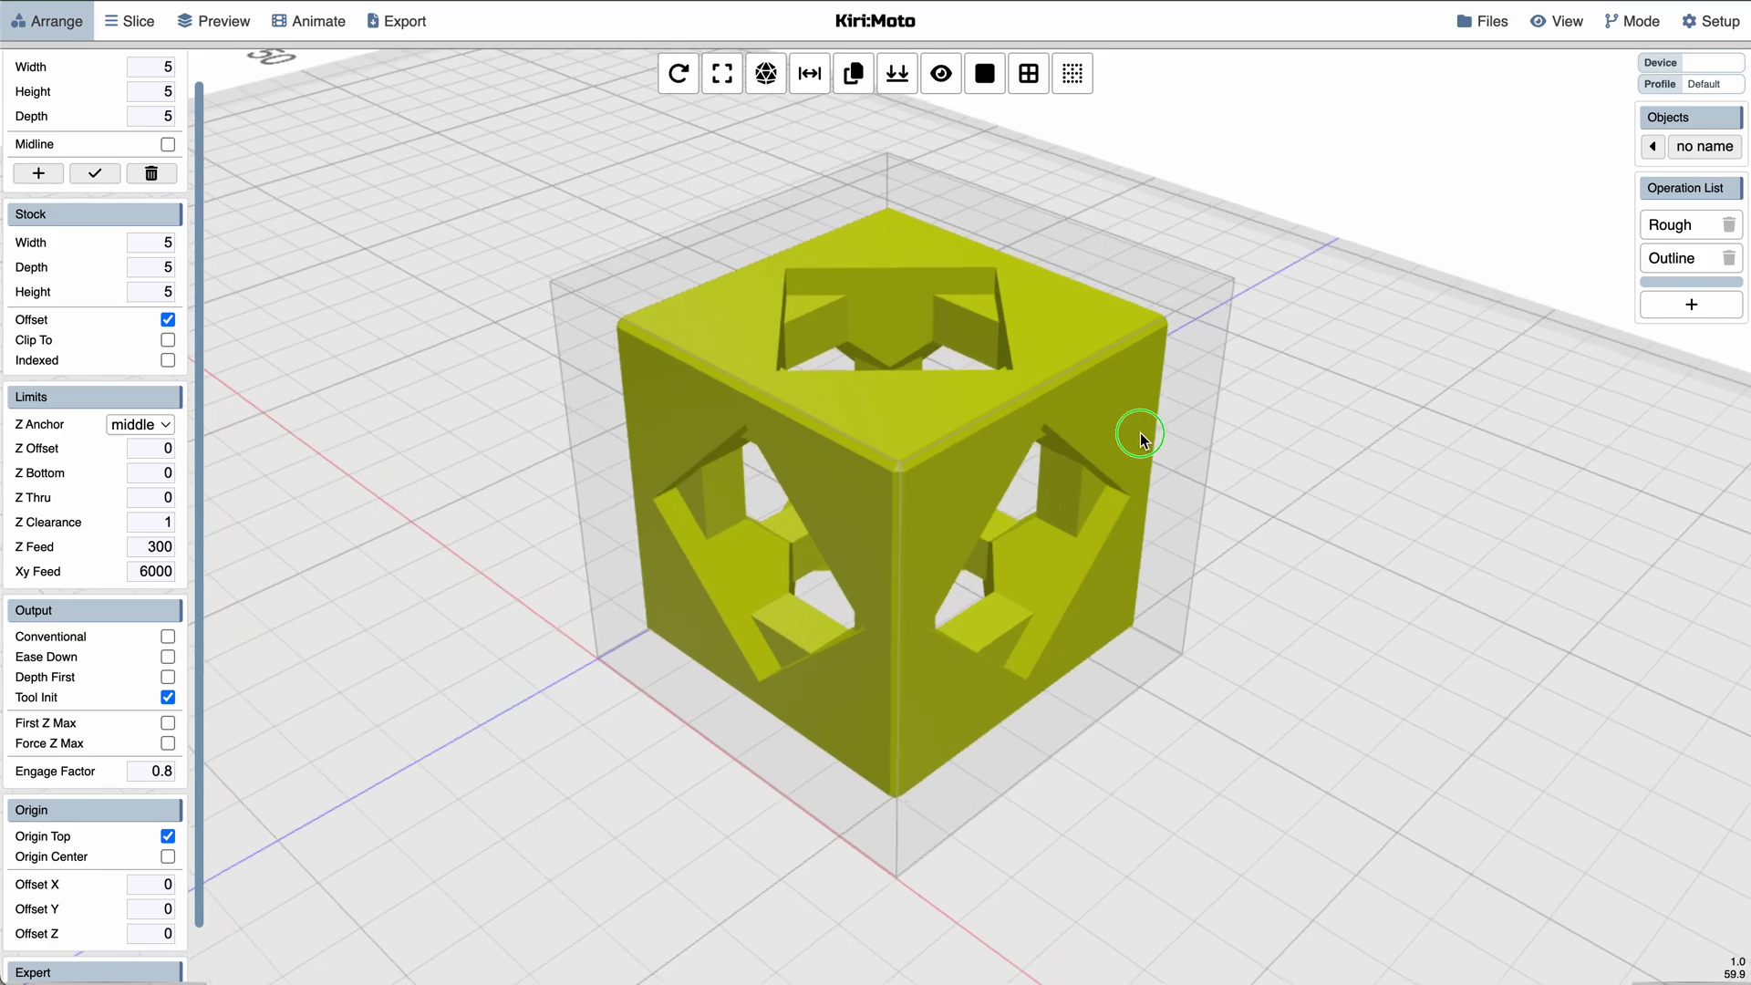